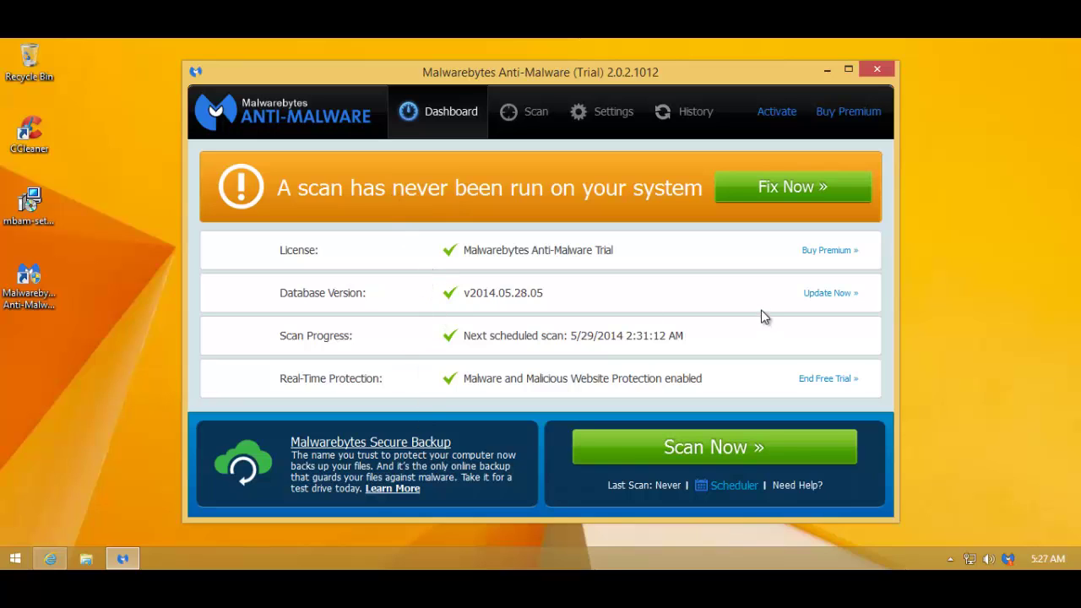
Check for malware database updates and look at the available scan types while the check runs
click(831, 293)
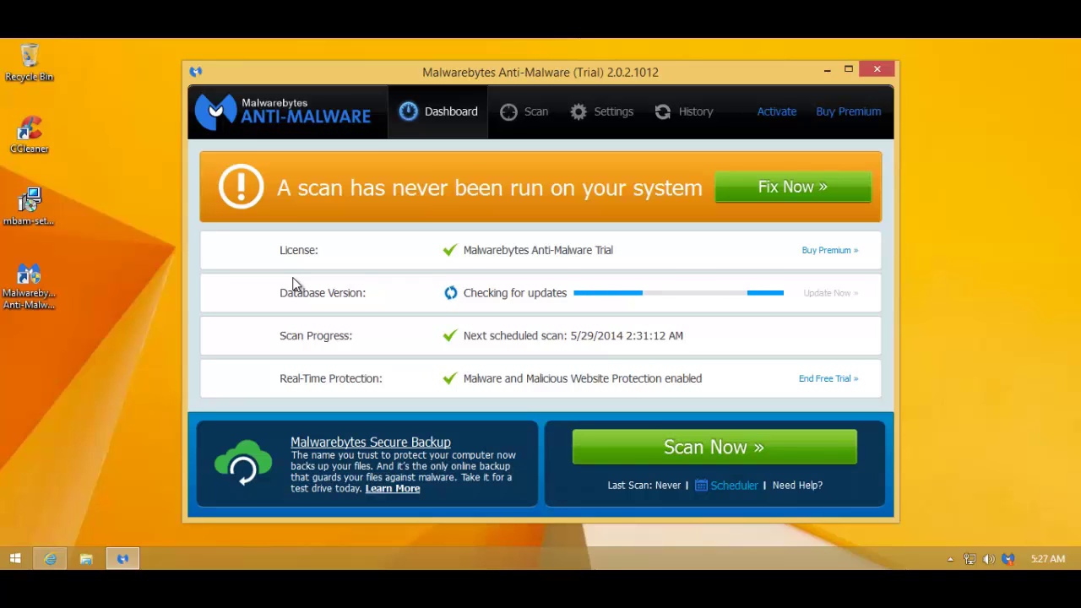
click(536, 111)
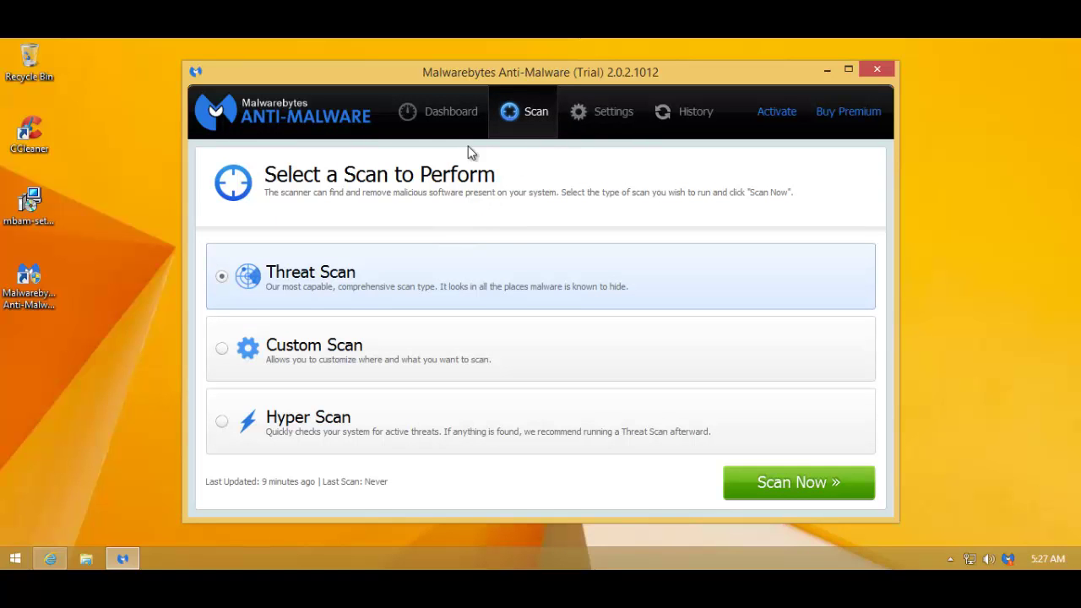
click(452, 116)
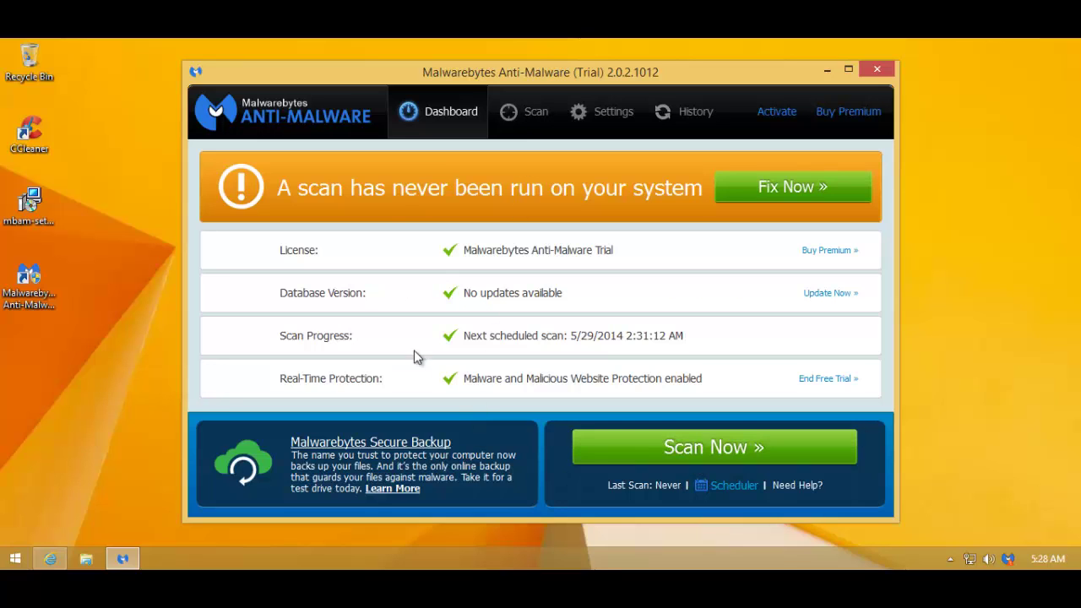
Review the protection status on the dashboard, the general settings and the list of scan types
click(540, 116)
click(598, 117)
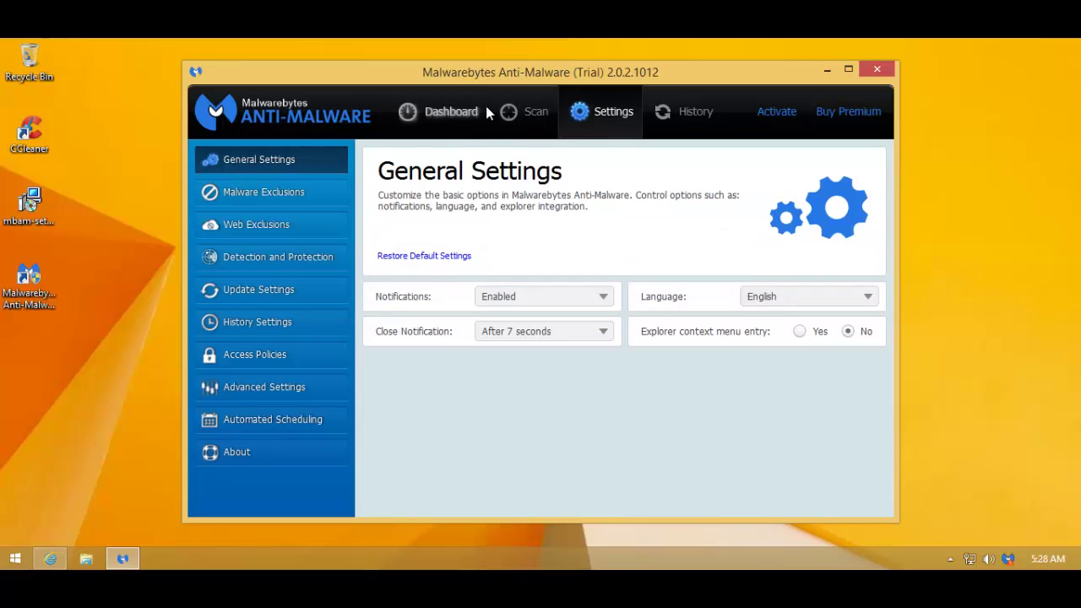
click(465, 113)
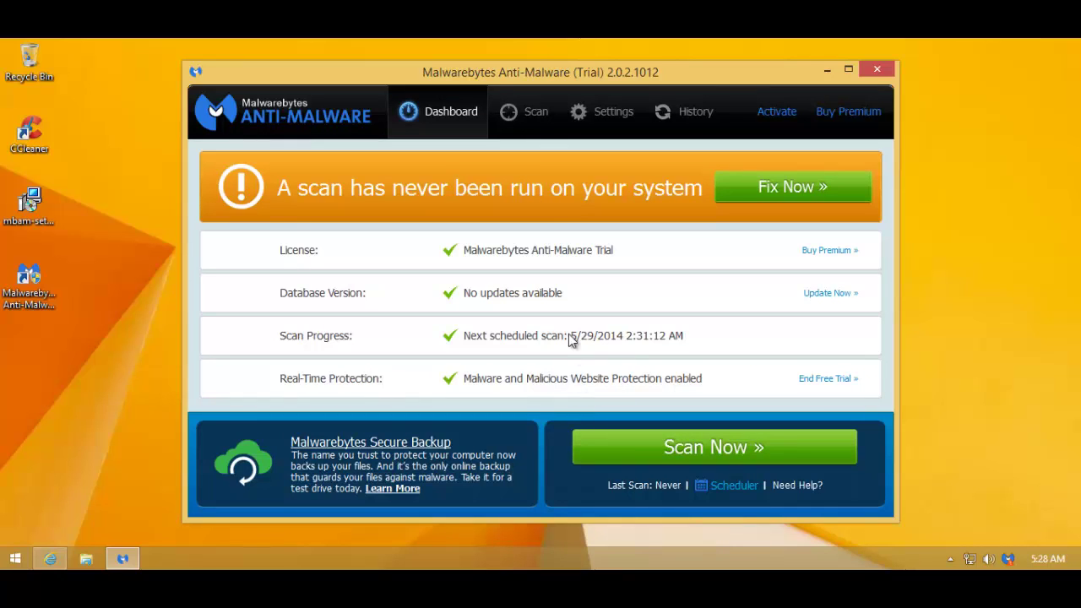
click(603, 114)
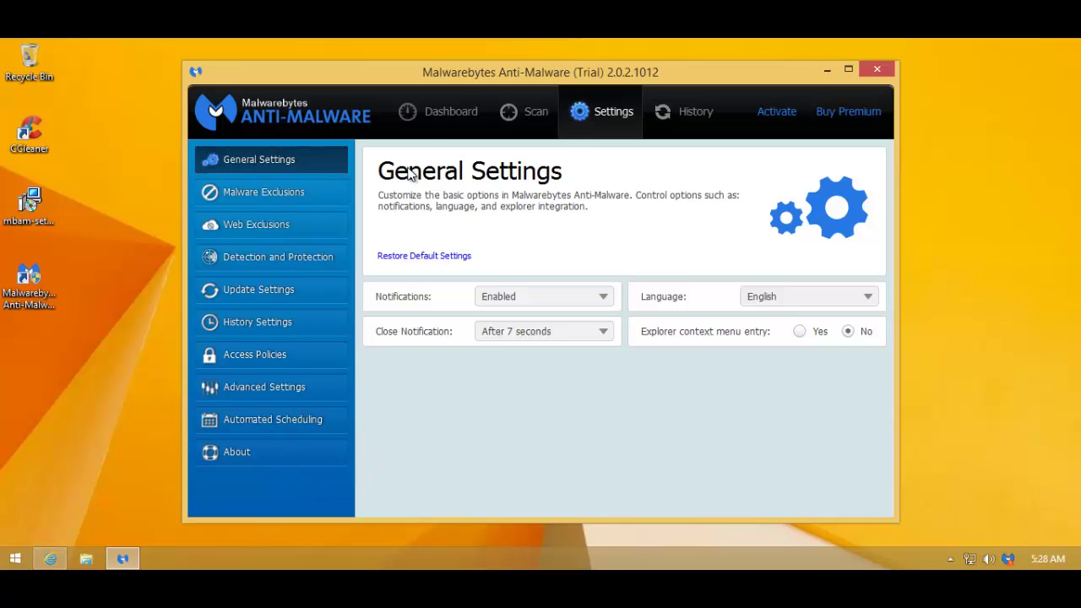
click(426, 122)
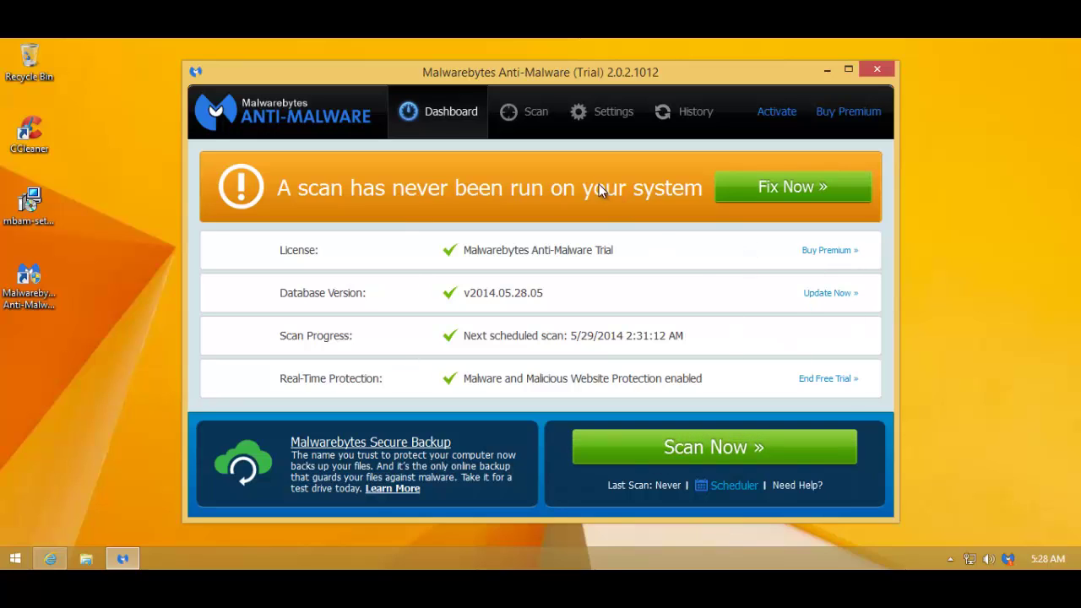
click(527, 120)
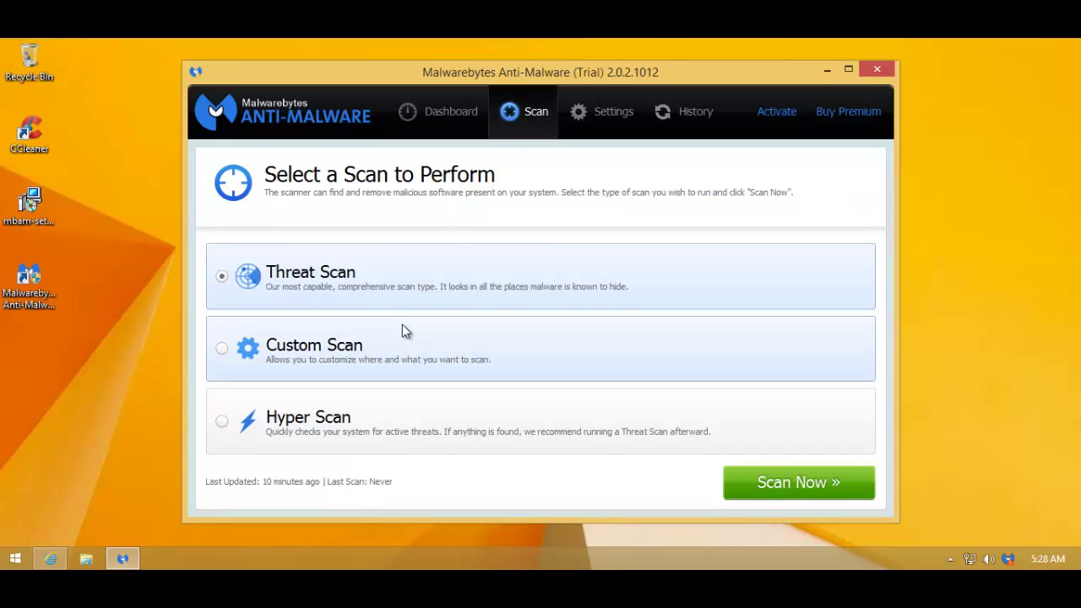
Look through the Access Policies, Web Exclusions and Advanced Settings pages, and return to the dashboard
click(598, 116)
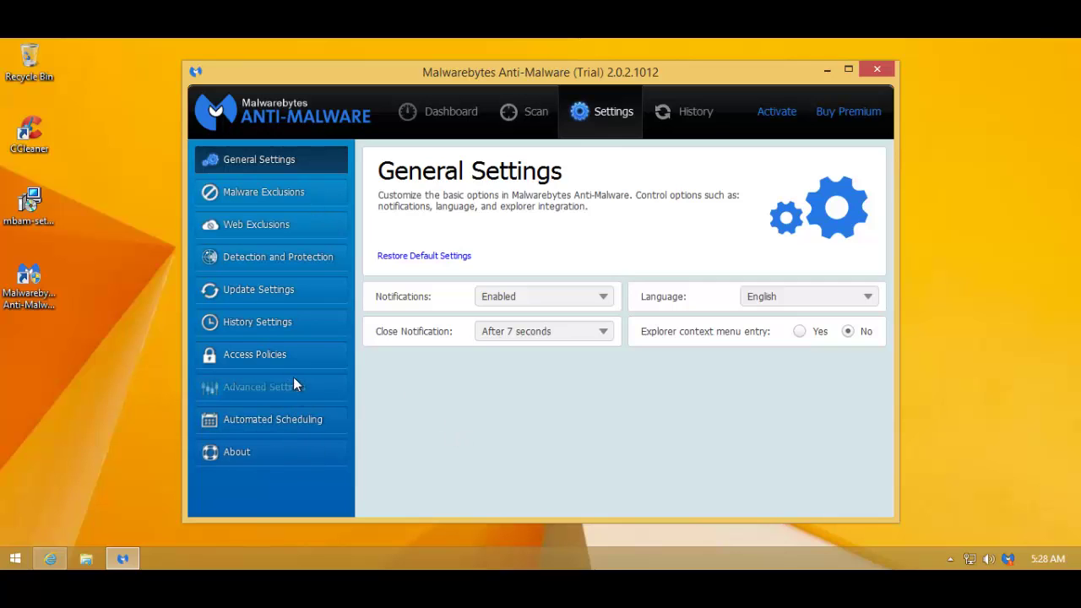
click(289, 348)
click(267, 228)
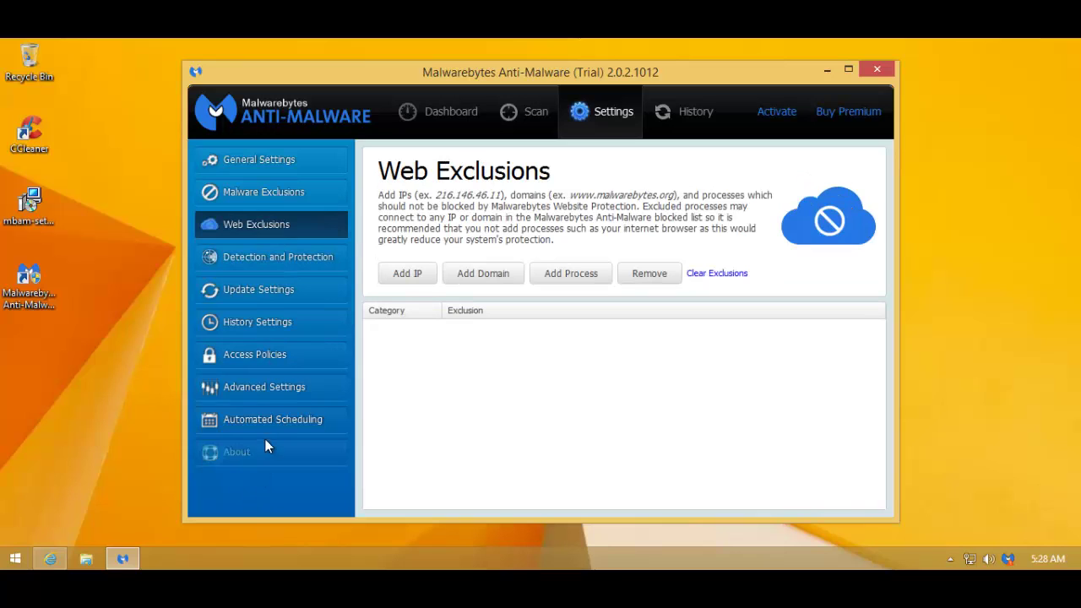
click(265, 390)
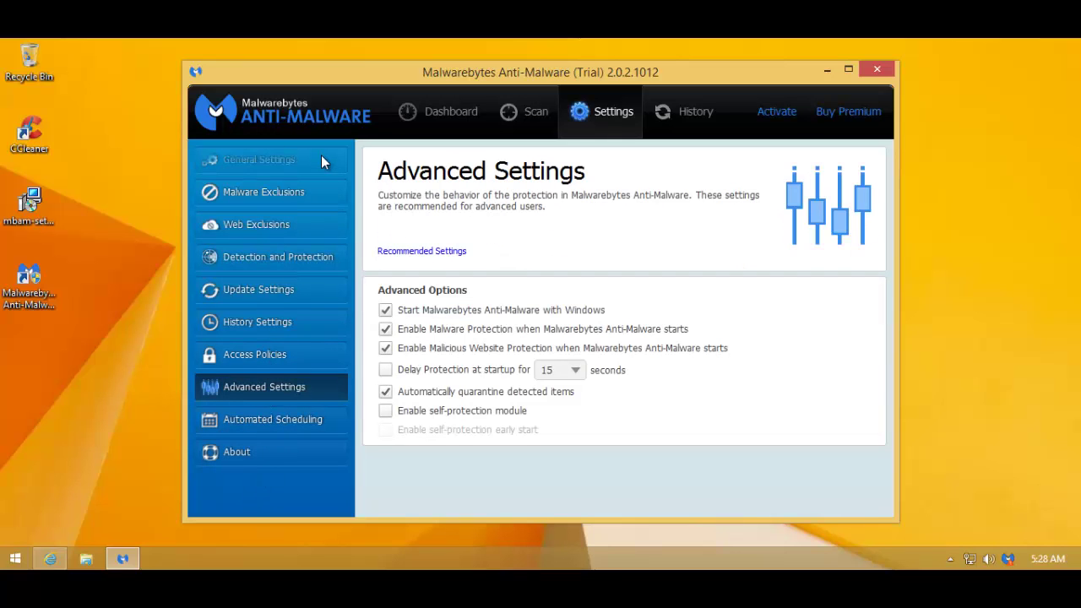
click(454, 116)
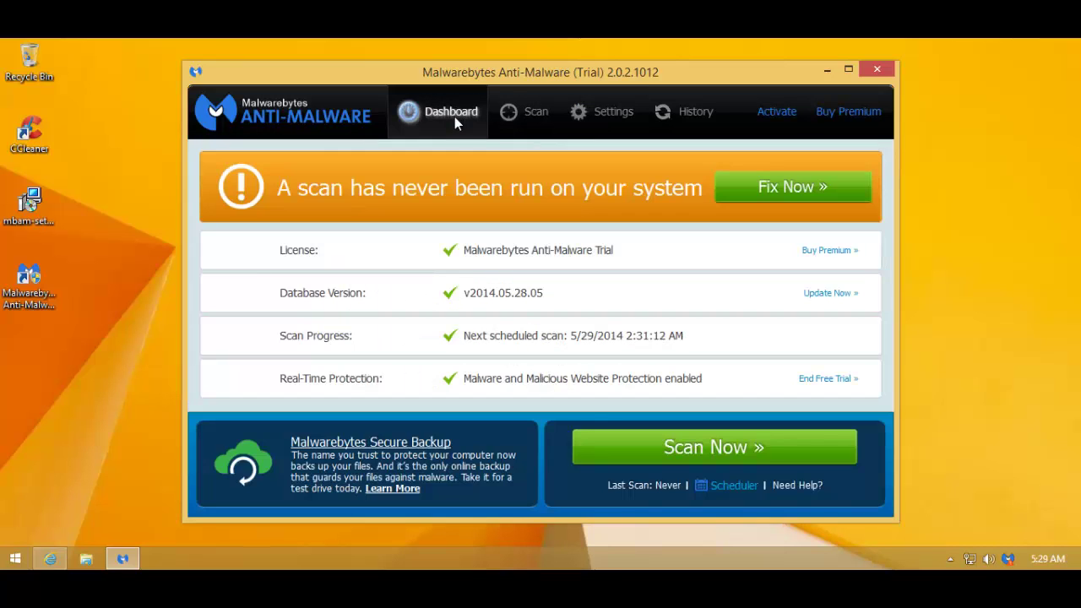
Close the Malwarebytes window and open Task Manager in its detailed view, centred on the desktop
click(881, 70)
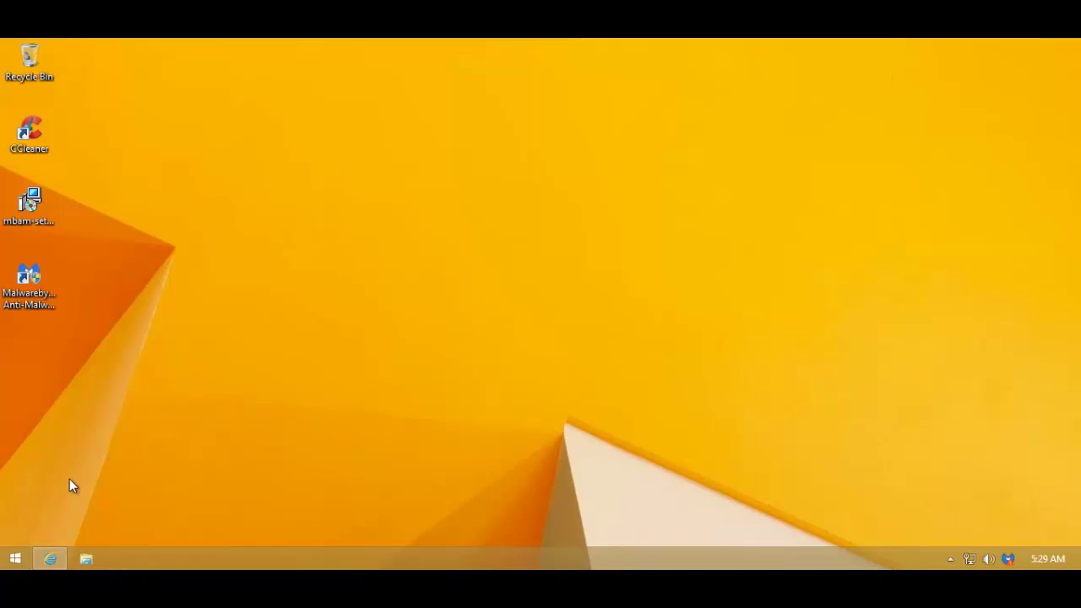
right_click(201, 551)
click(224, 498)
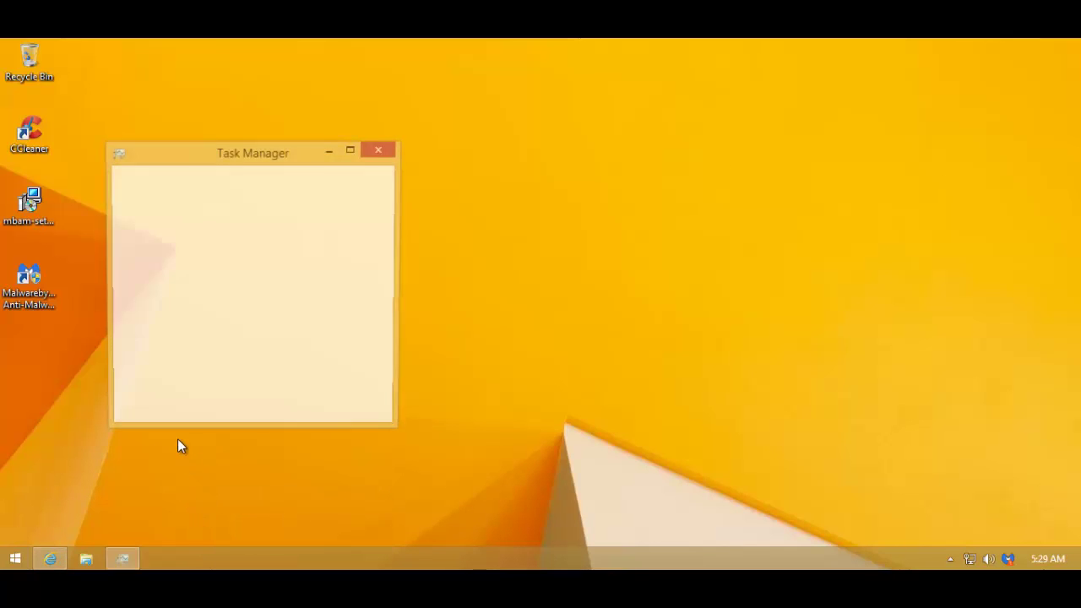
click(155, 410)
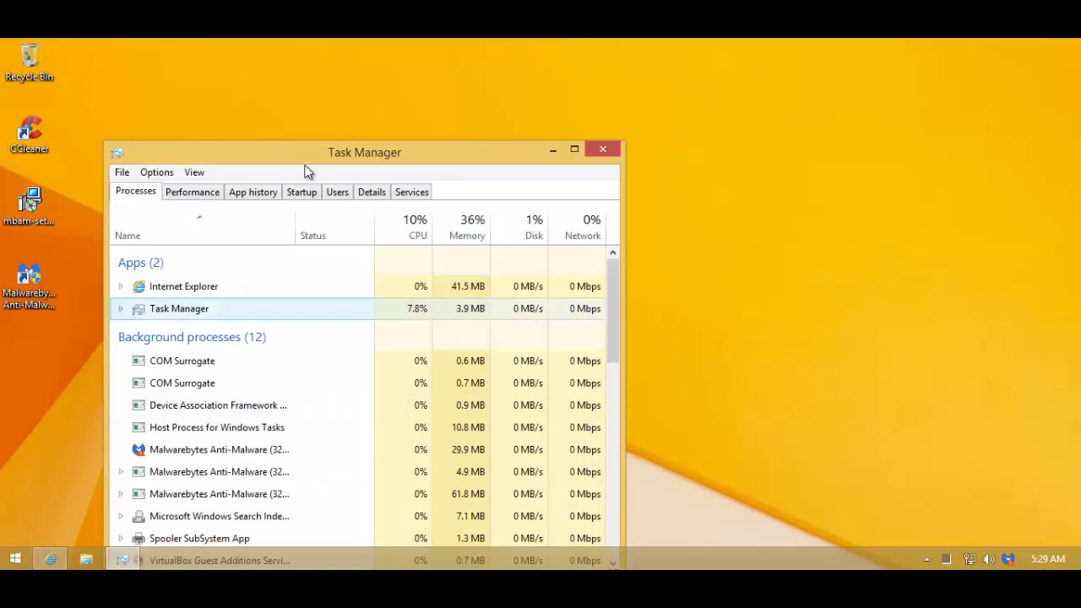
drag(328, 145, 391, 98)
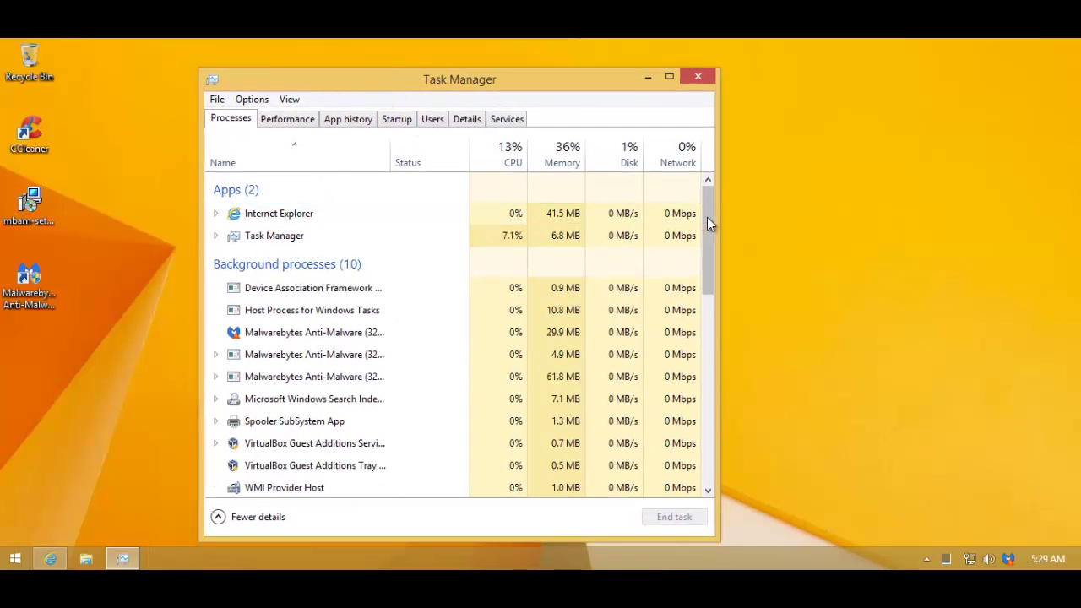
Examine the memory use of the Malwarebytes background processes, and close Task Manager
scroll(708, 227, down, 1)
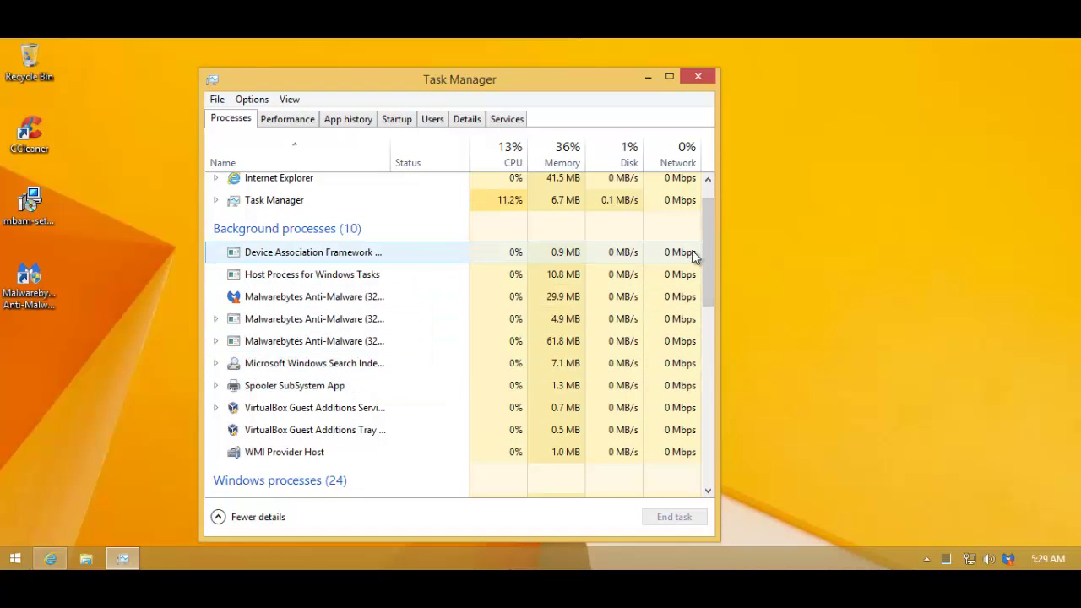
drag(709, 249, 708, 269)
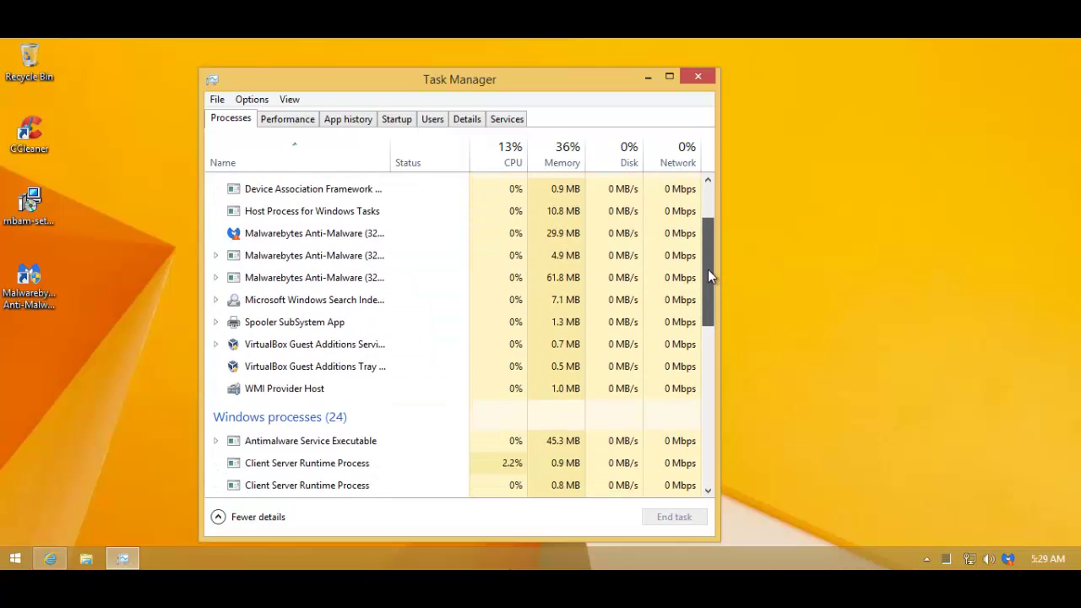
click(559, 239)
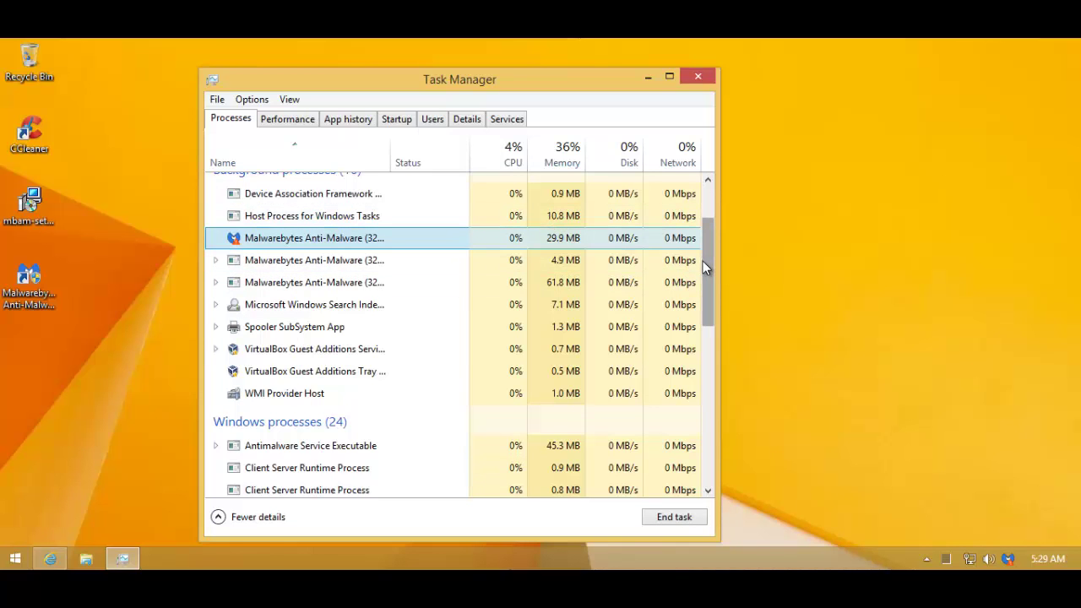
drag(702, 262, 682, 214)
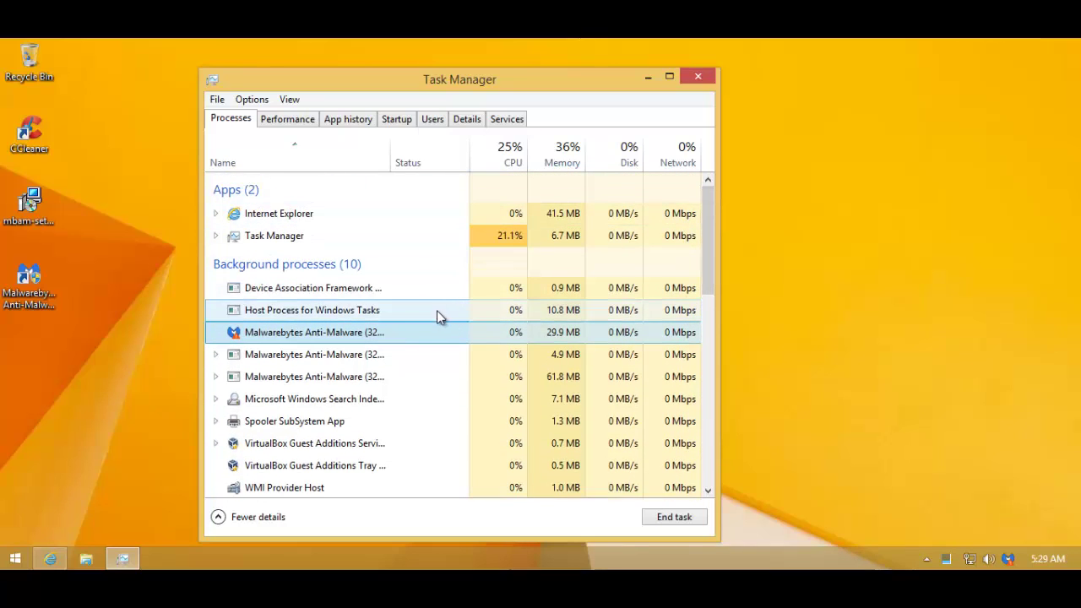
click(406, 356)
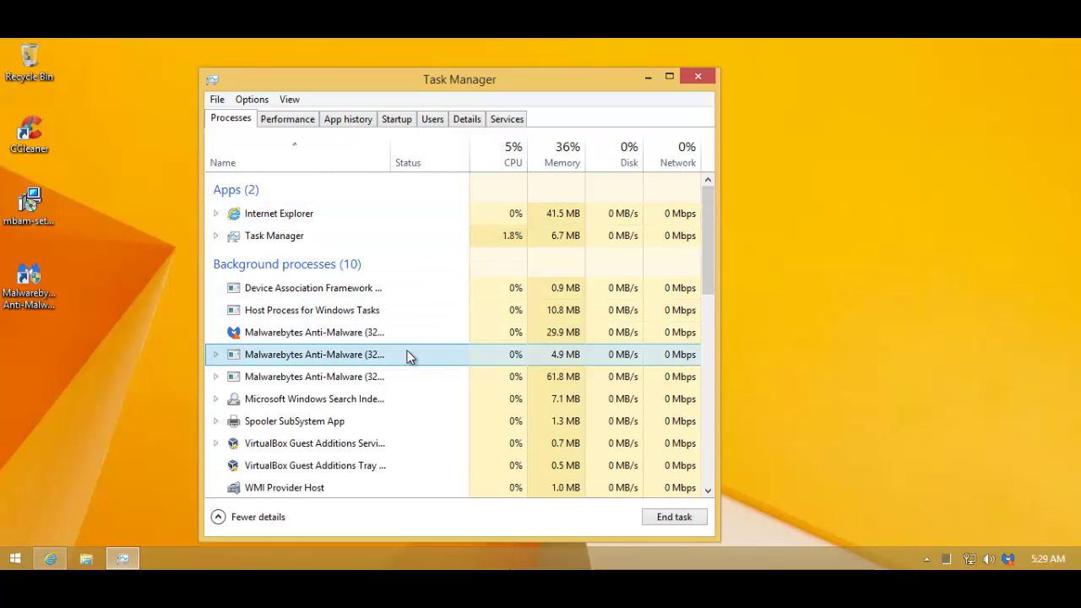
click(411, 332)
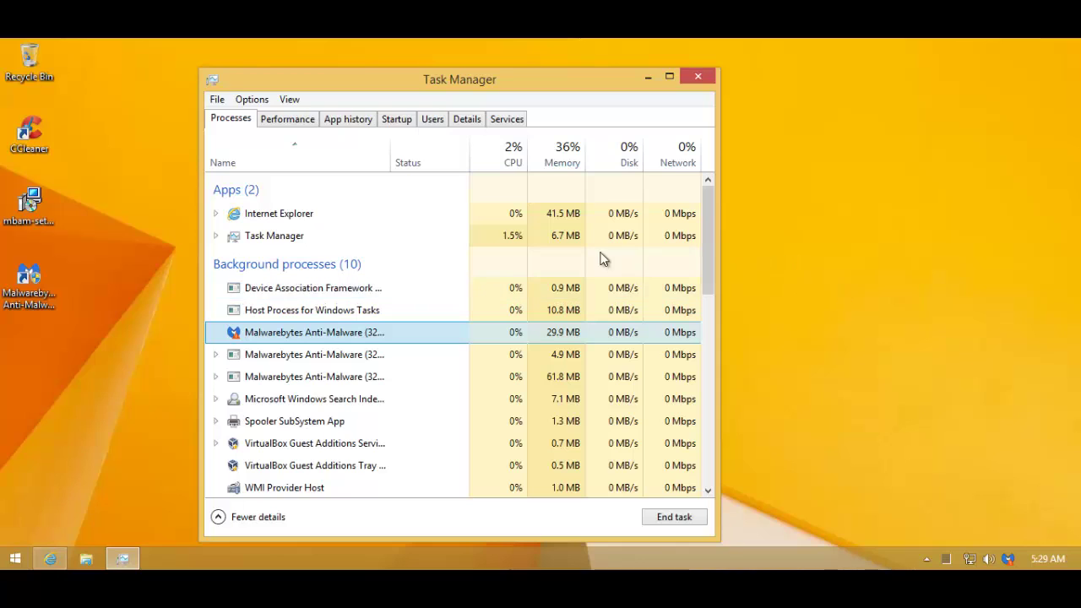
click(404, 354)
click(407, 336)
click(423, 357)
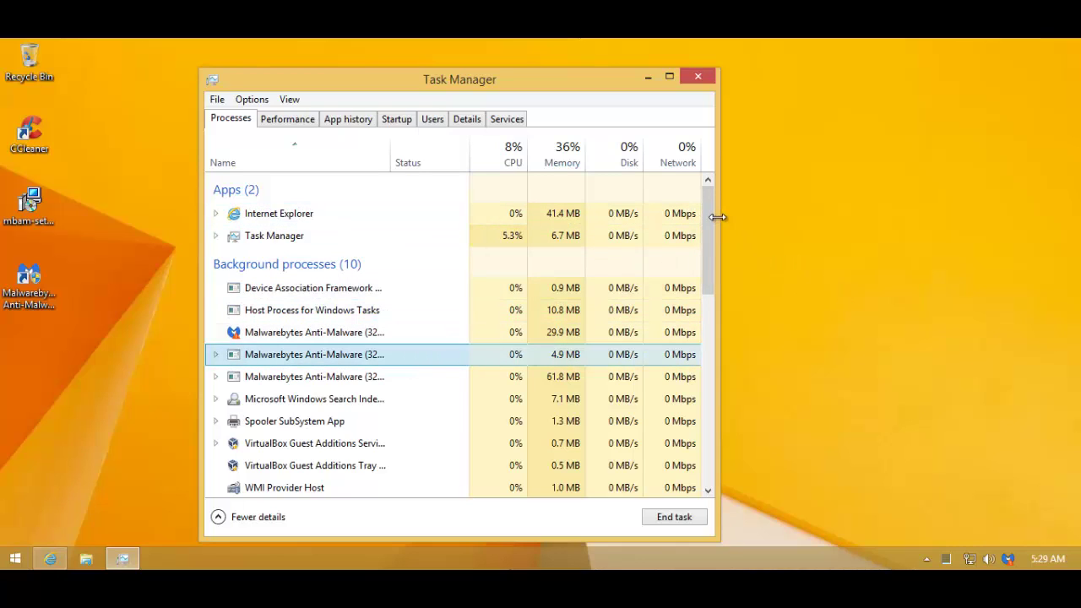
click(699, 83)
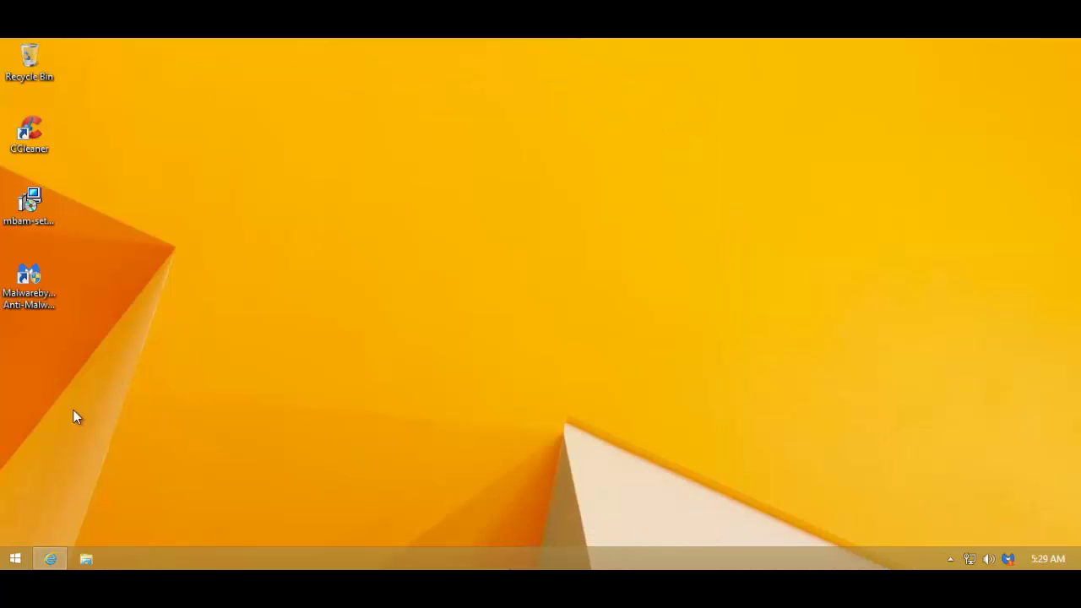
click(47, 553)
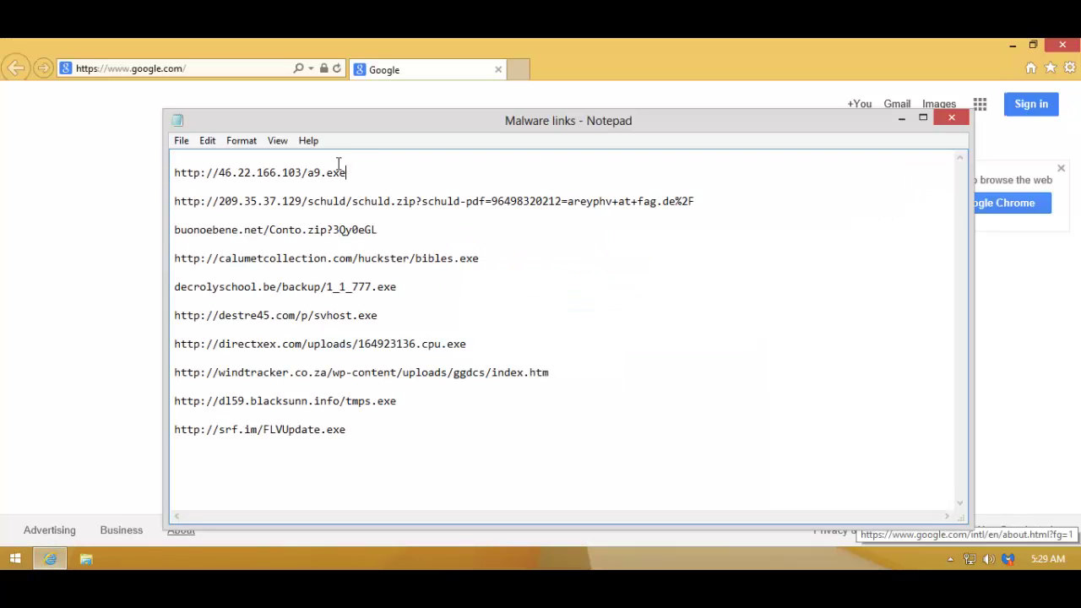
drag(350, 168, 174, 159)
click(19, 231)
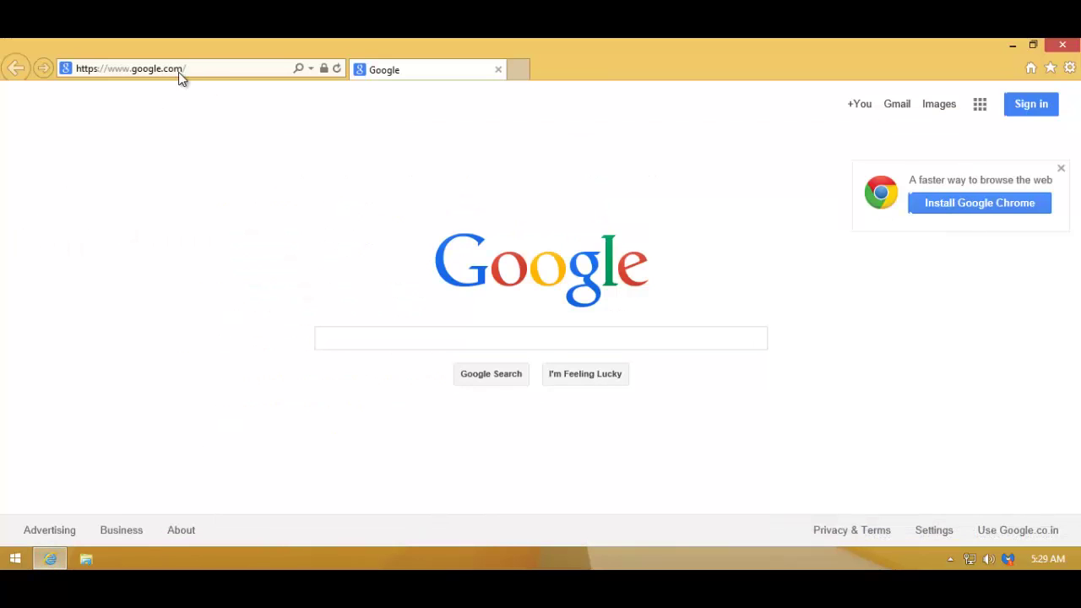
click(221, 71)
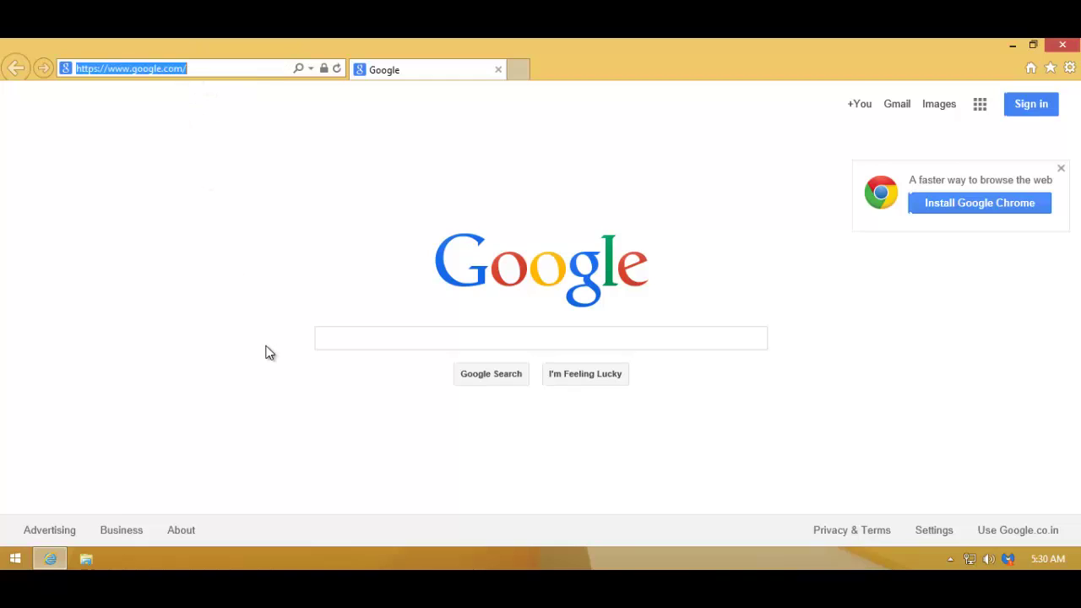
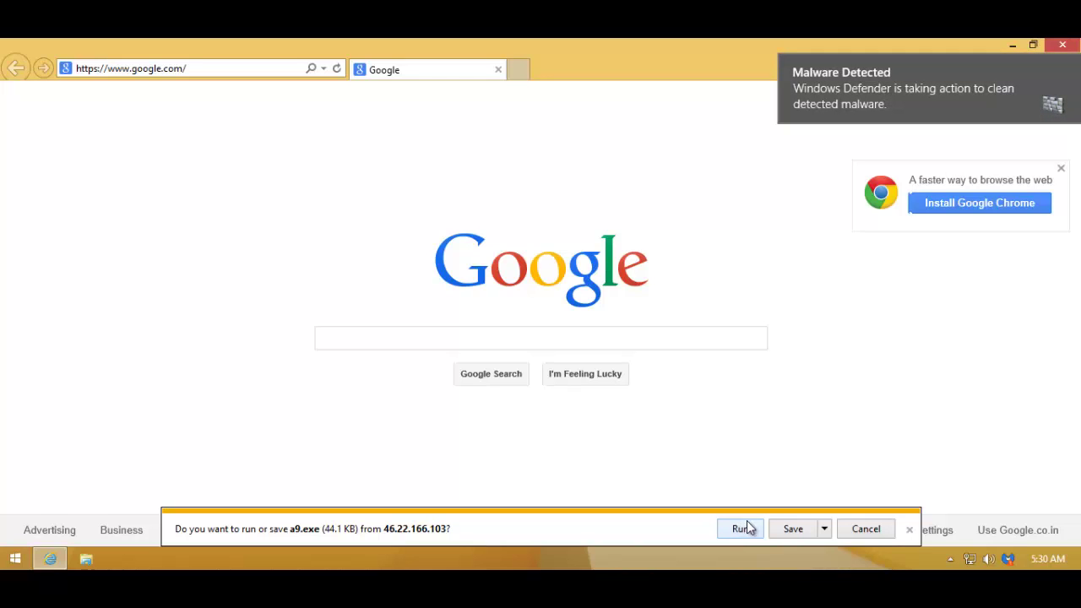
click(1069, 66)
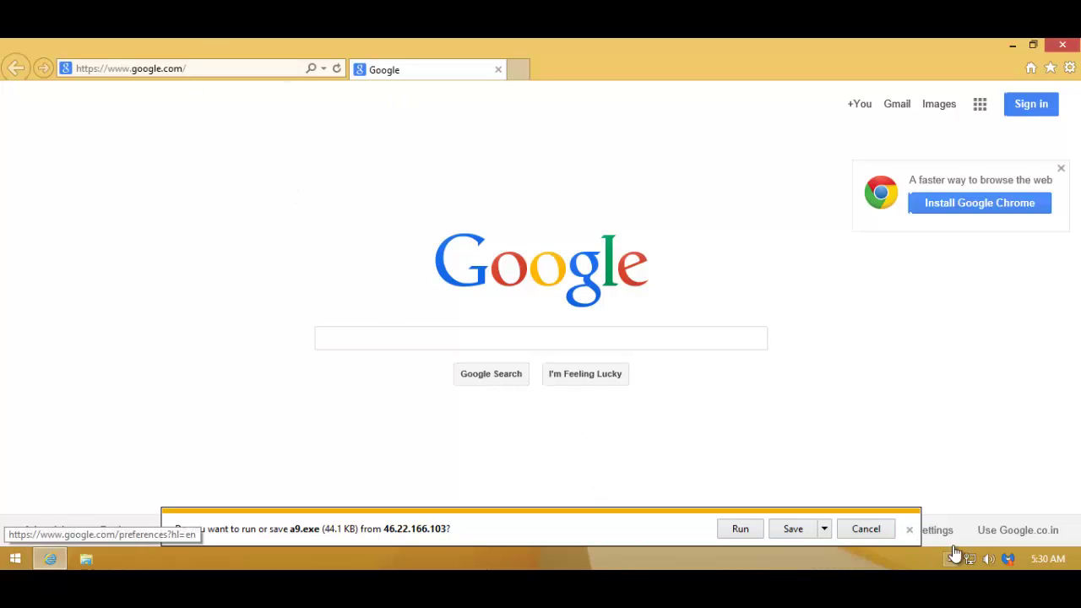
mouse_move(1009, 561)
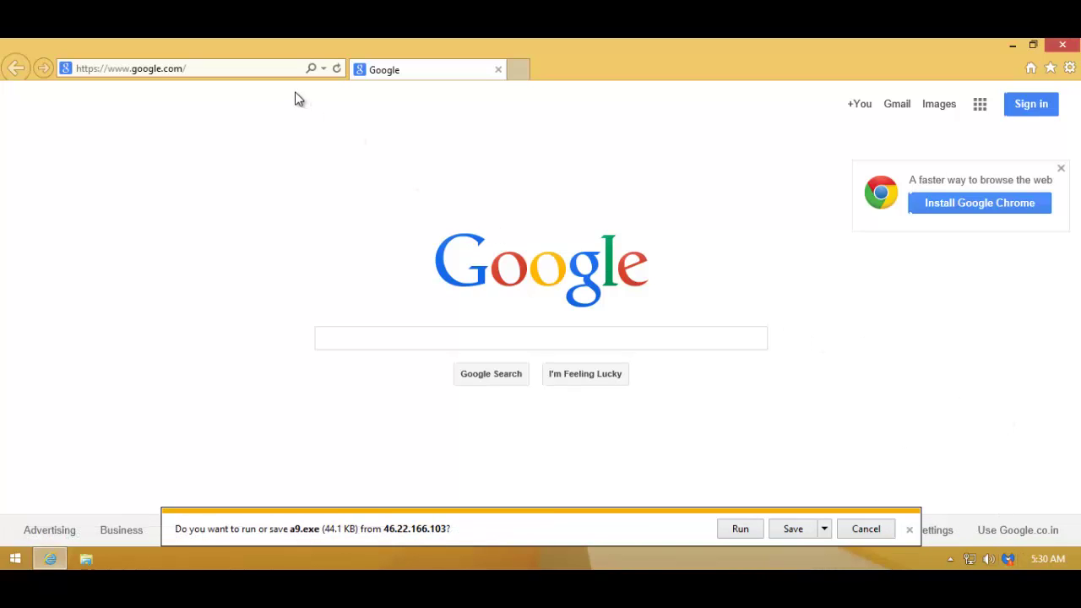
click(240, 70)
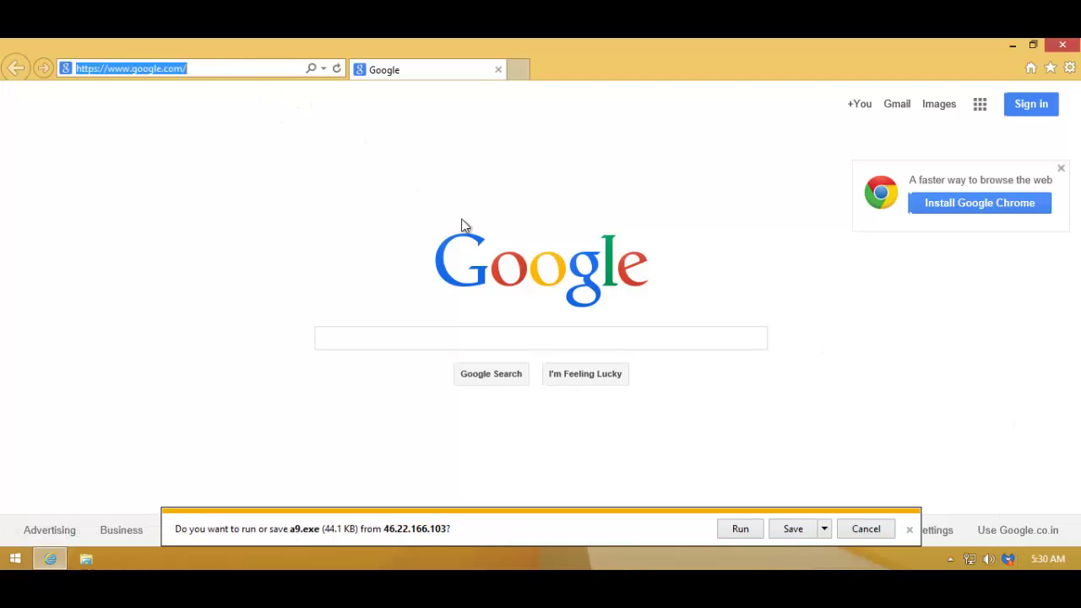
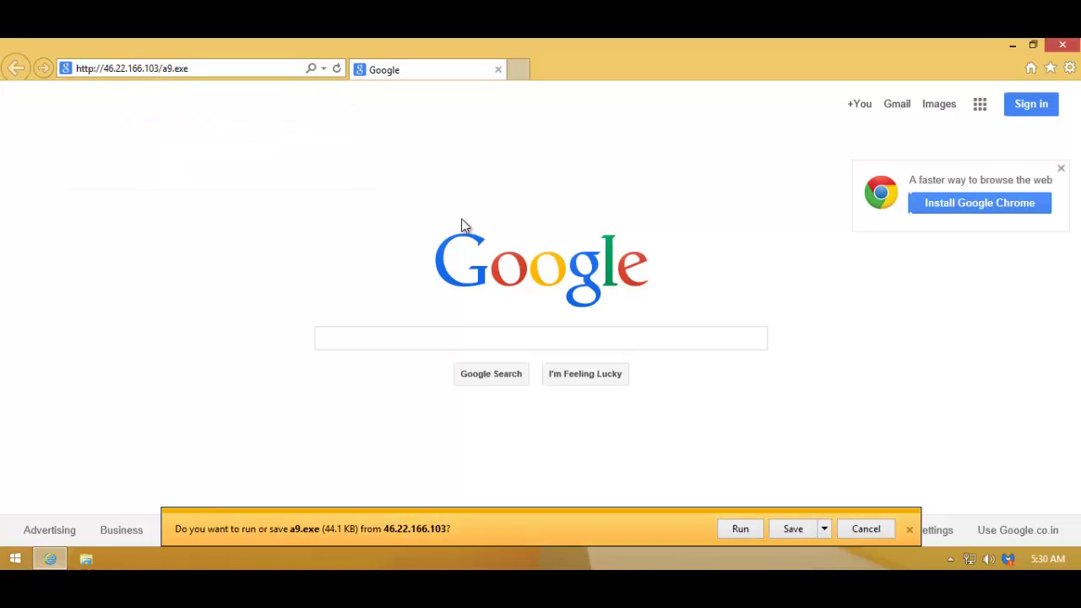
click(740, 532)
click(832, 530)
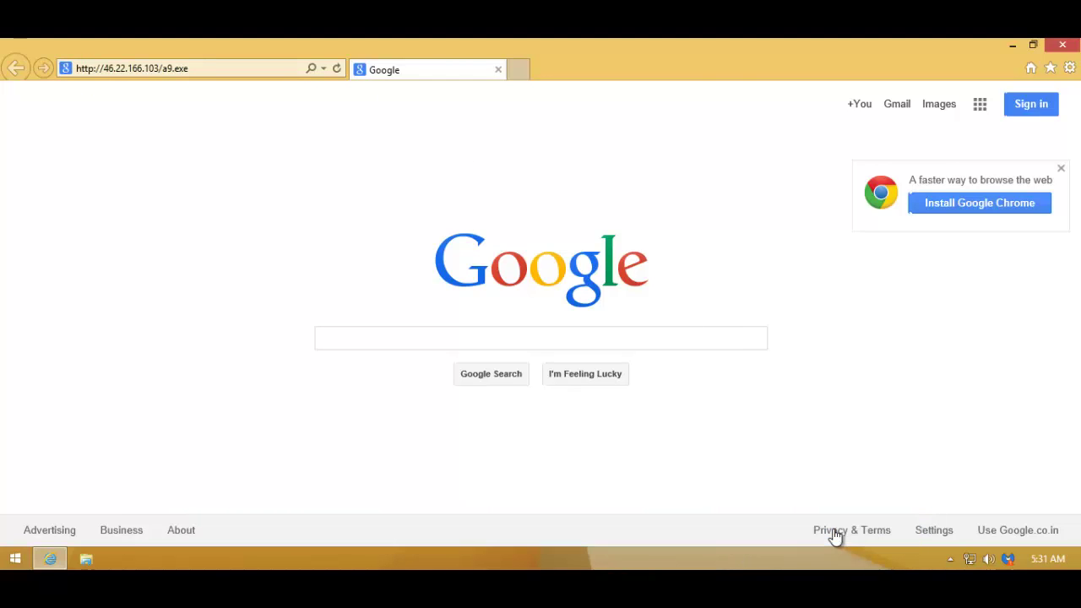
Turn off the SmartScreen Filter in the browser's safety settings
click(1070, 69)
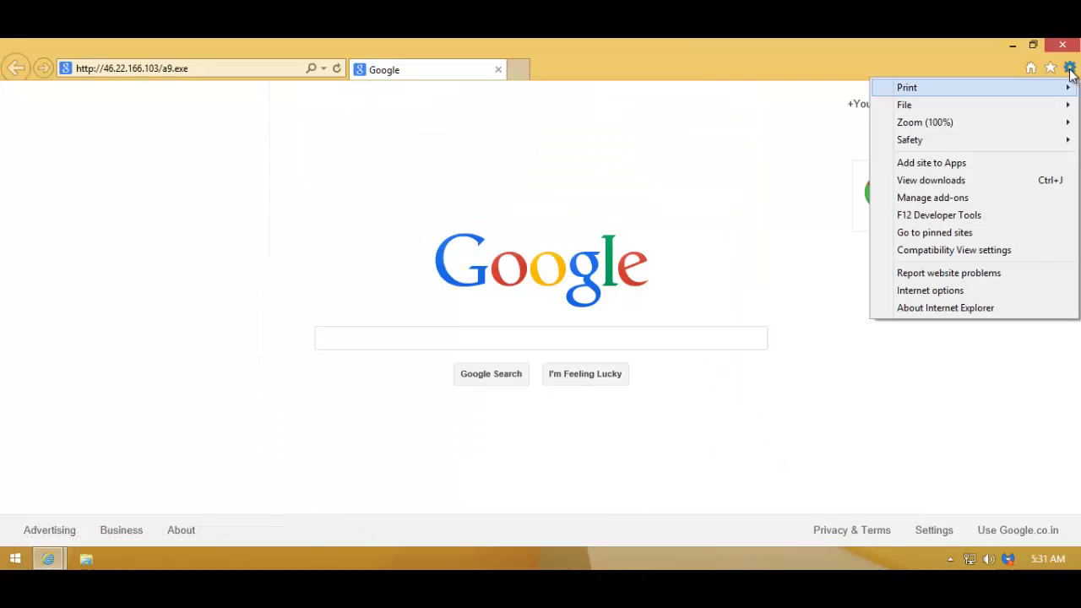
mouse_move(943, 142)
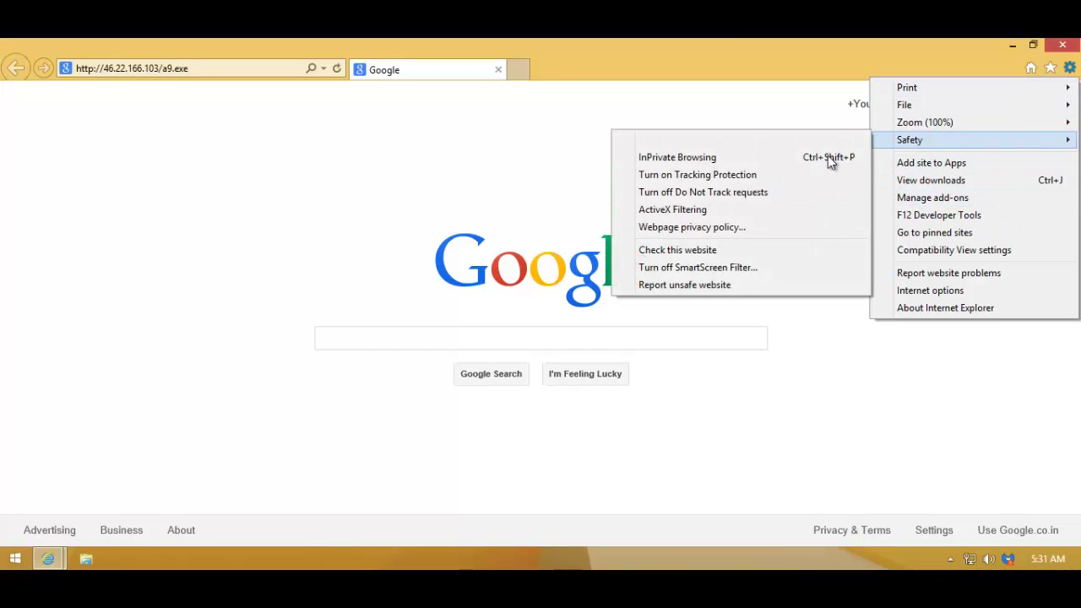
click(759, 266)
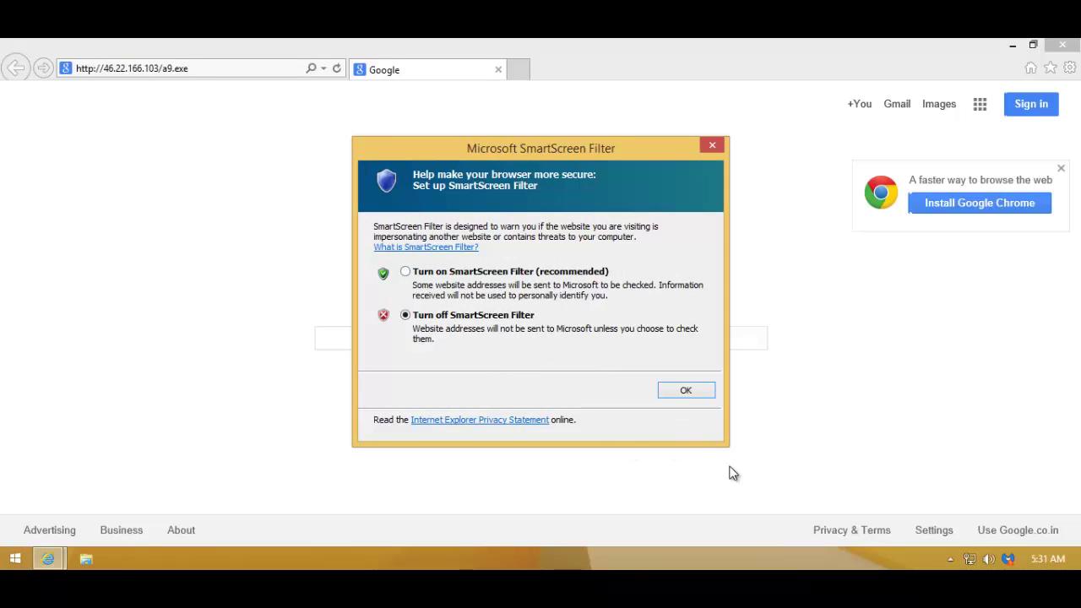
click(687, 393)
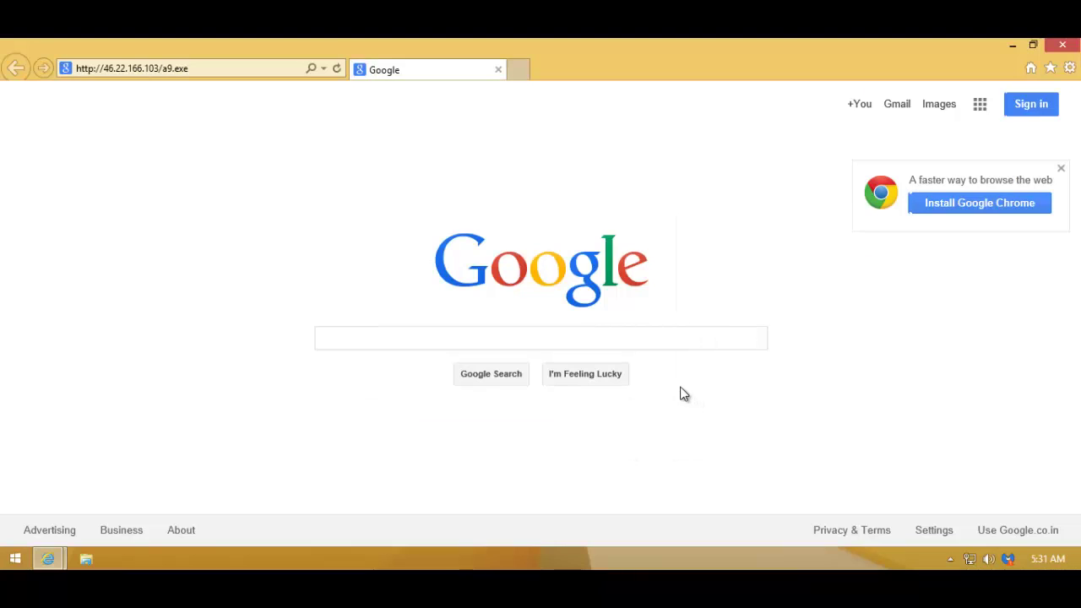
Close the View Downloads window and dismiss the Malwarebytes notification about a9.exe
mouse_move(52, 555)
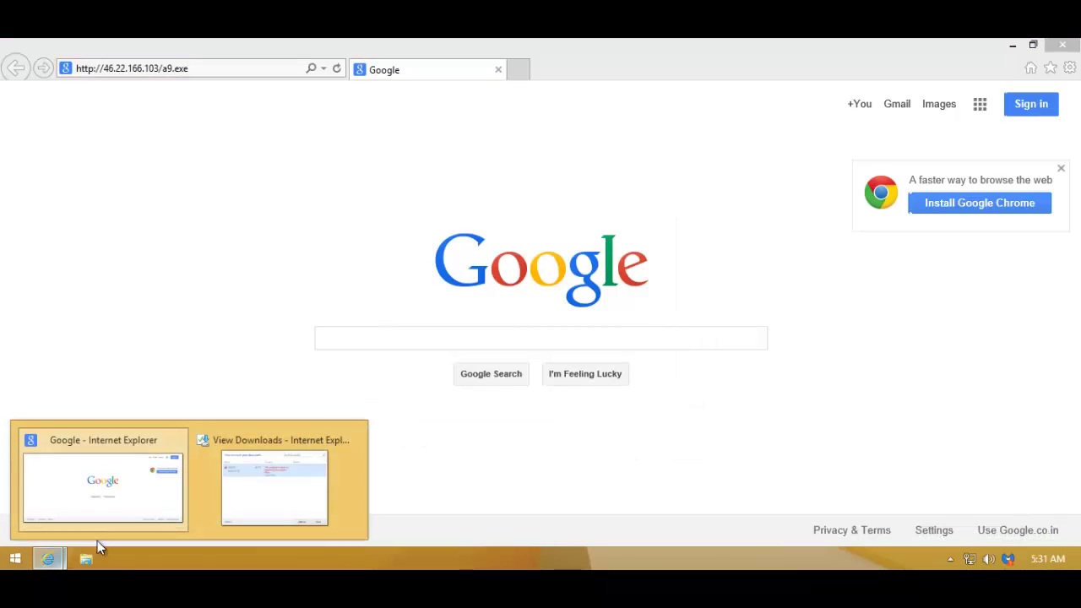
click(257, 488)
click(701, 426)
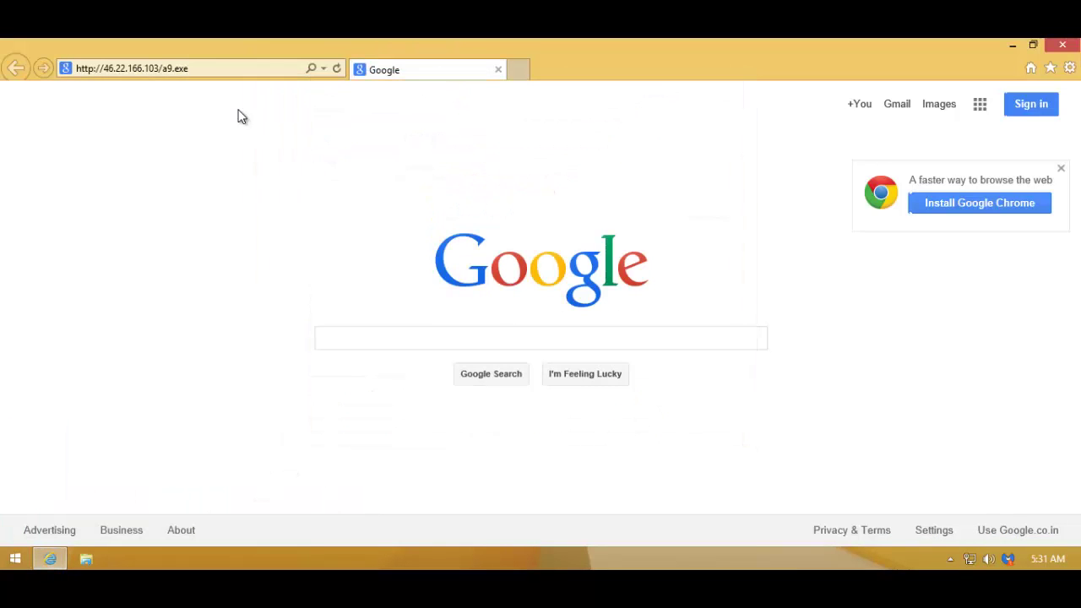
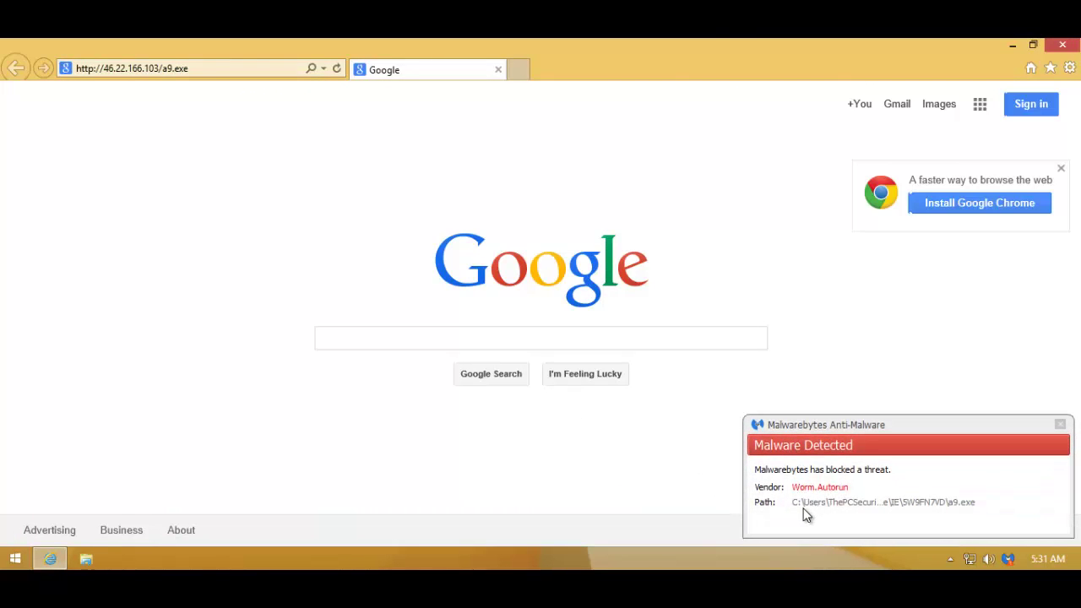
click(1061, 425)
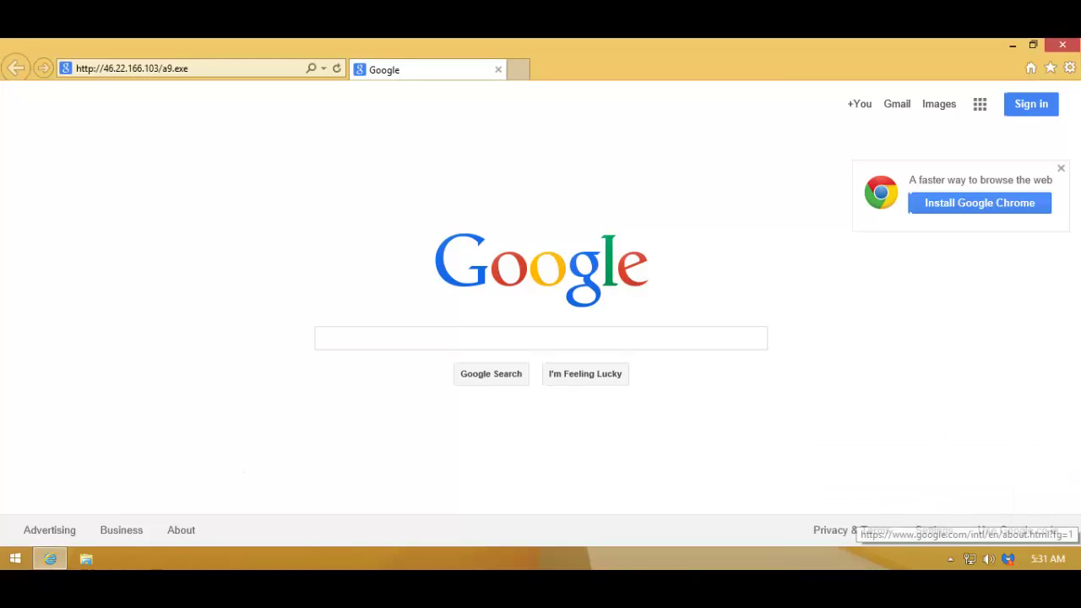
Copy the schuld.zip link on 209.35.37.129 from the Malware links note, load it, and dismiss the Malwarebytes notification
key(alt+Tab)
drag(718, 206, 719, 179)
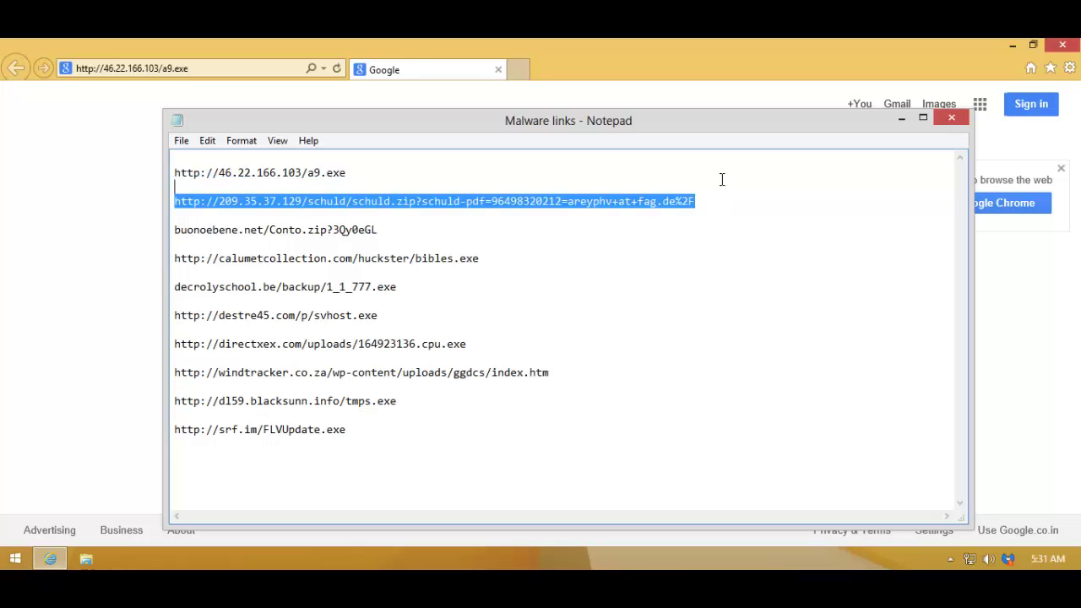
click(59, 245)
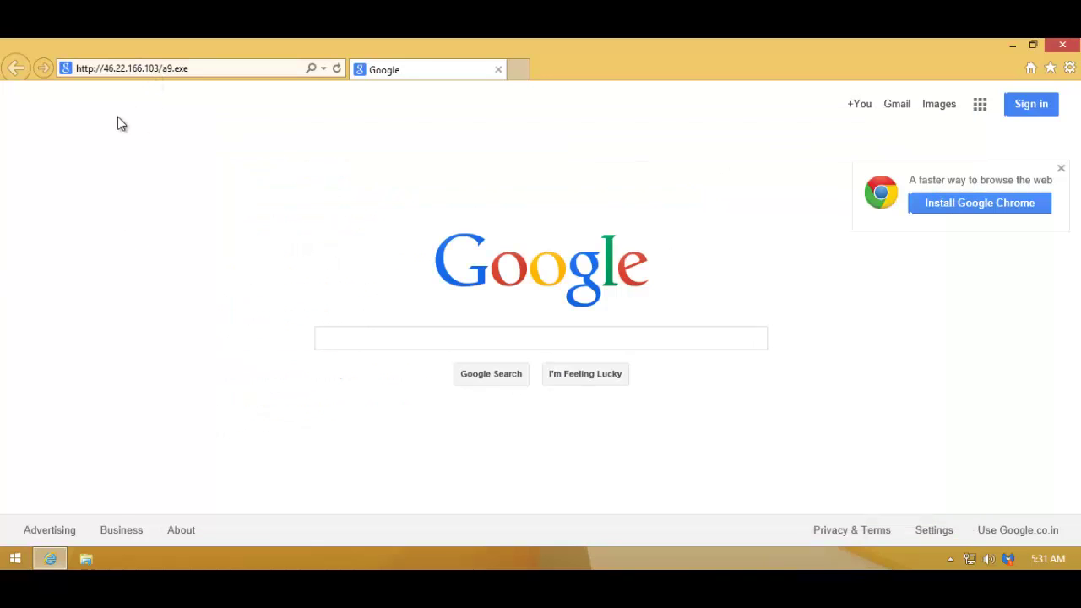
click(181, 68)
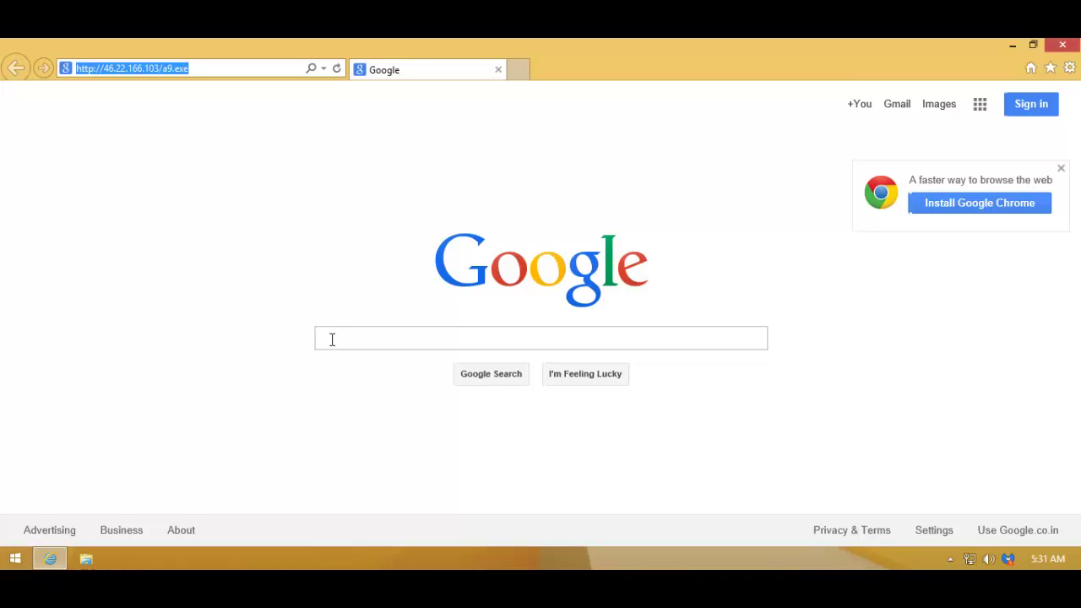
key(ctrl+v)
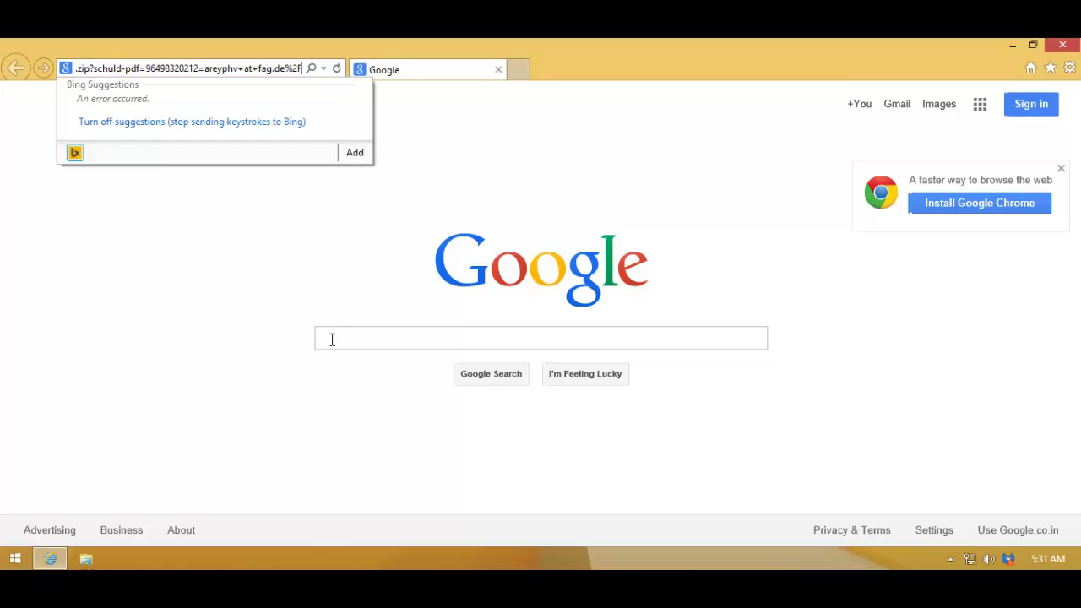
key(Return)
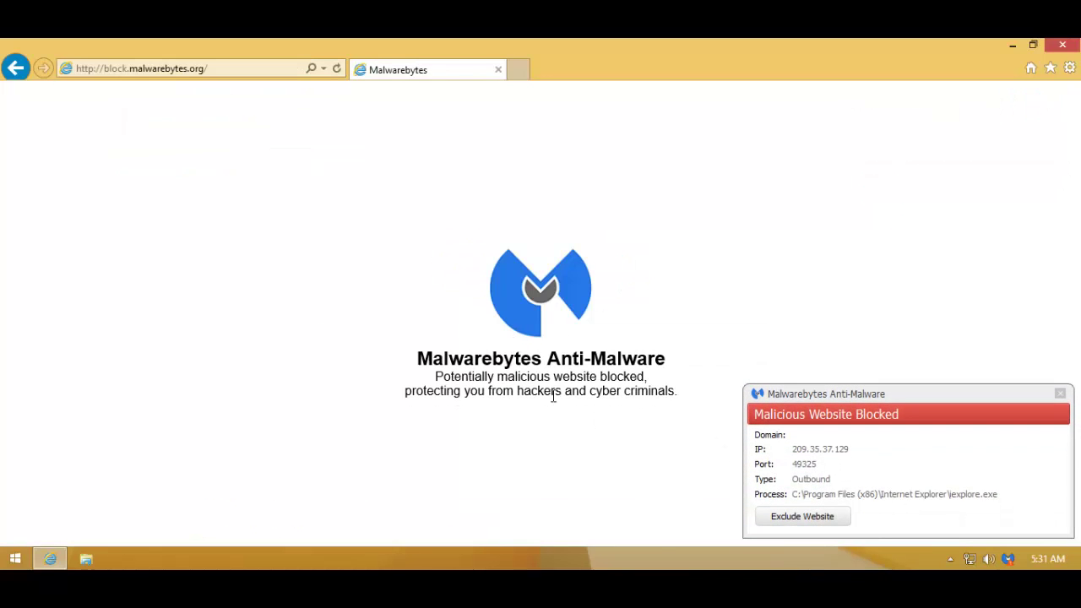
click(1061, 394)
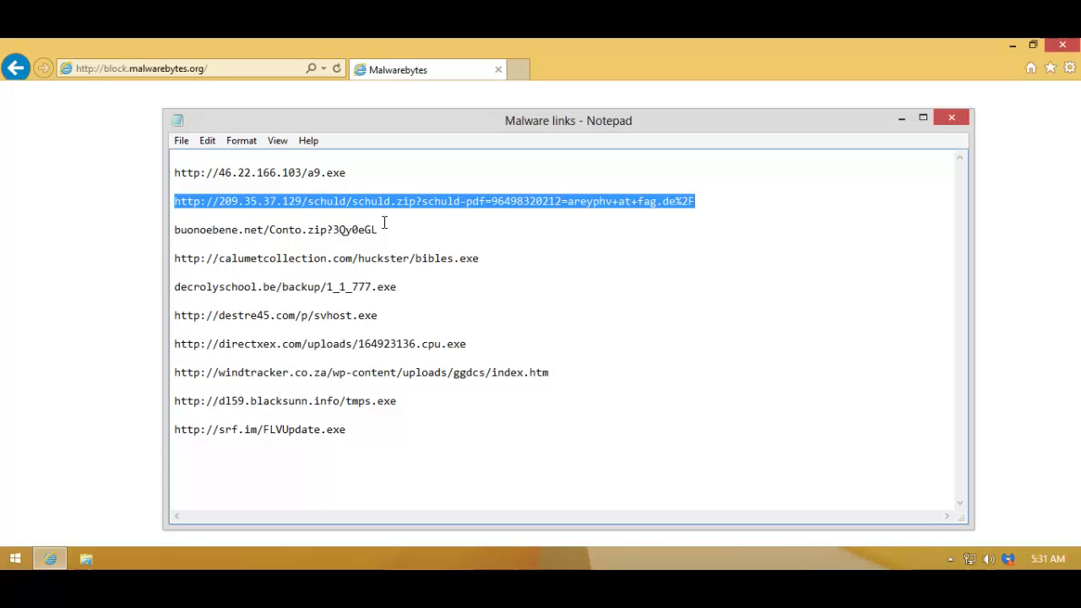
Copy buonoebene.net/Conto.zip?3Qy0eGL from the Malware links note, load it in the browser and open the Conto.zip download
drag(379, 230, 372, 216)
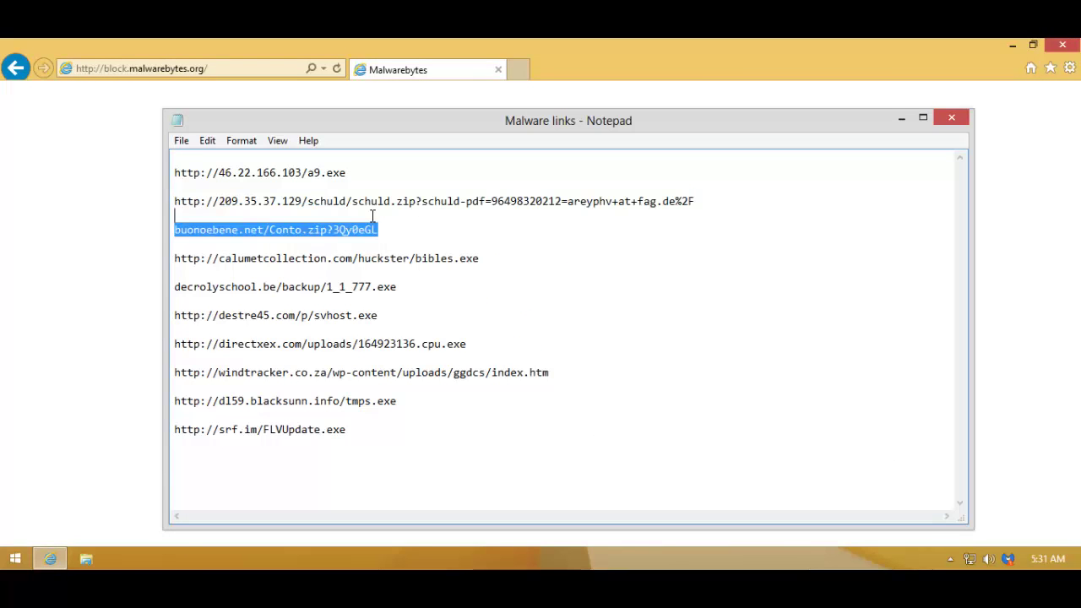
key(ctrl+c)
click(114, 288)
click(216, 70)
key(ctrl+v)
key(Return)
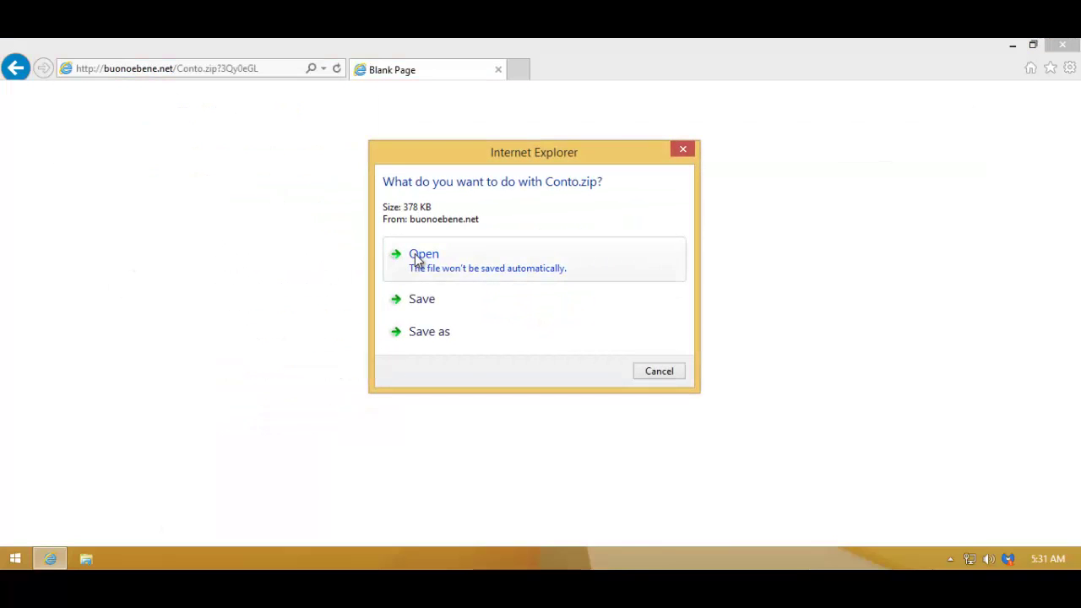
click(418, 257)
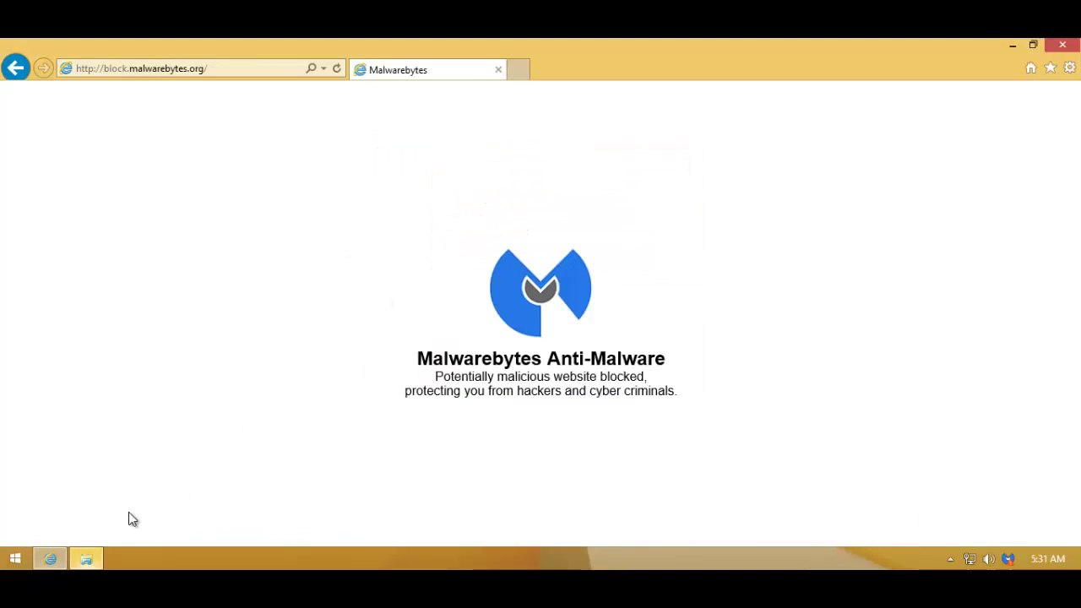
Run the Conto.Pdf application from the Conto archive, close the folder window and dismiss the Malwarebytes notification
click(86, 559)
click(507, 167)
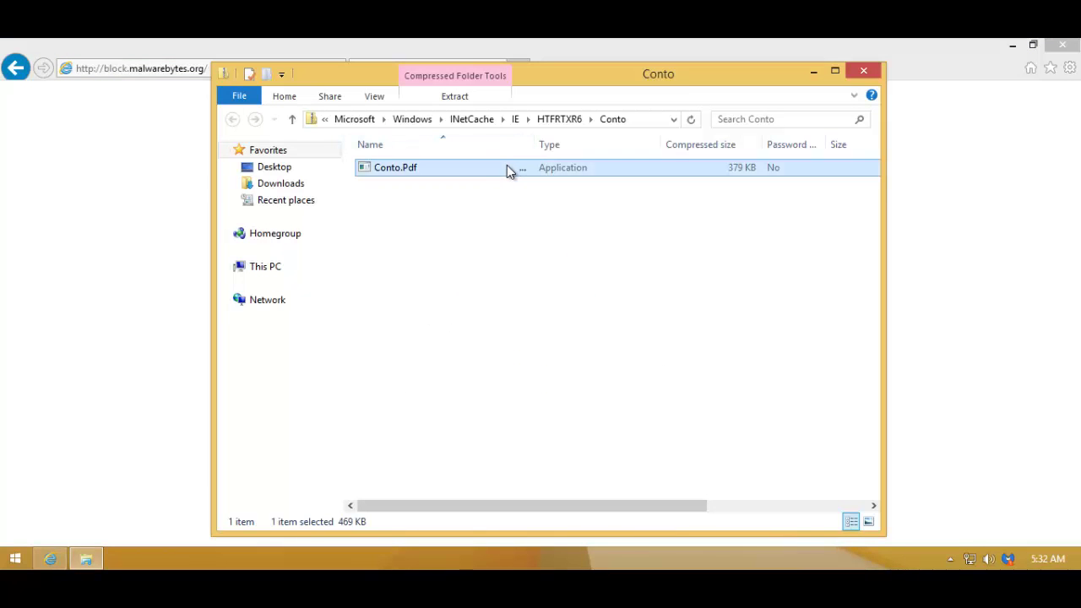
double_click(506, 168)
click(593, 325)
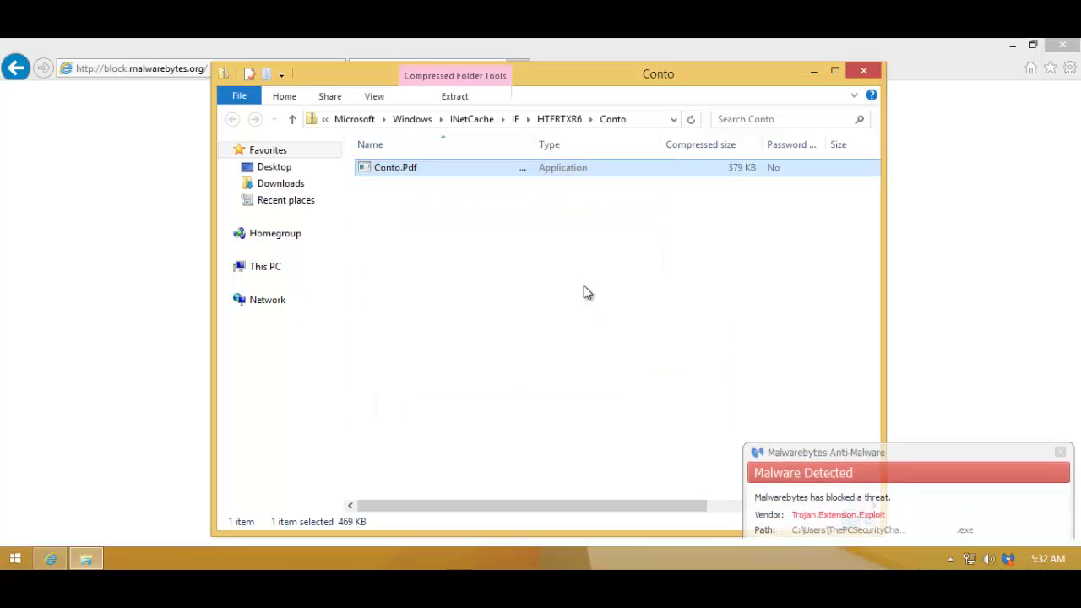
click(864, 75)
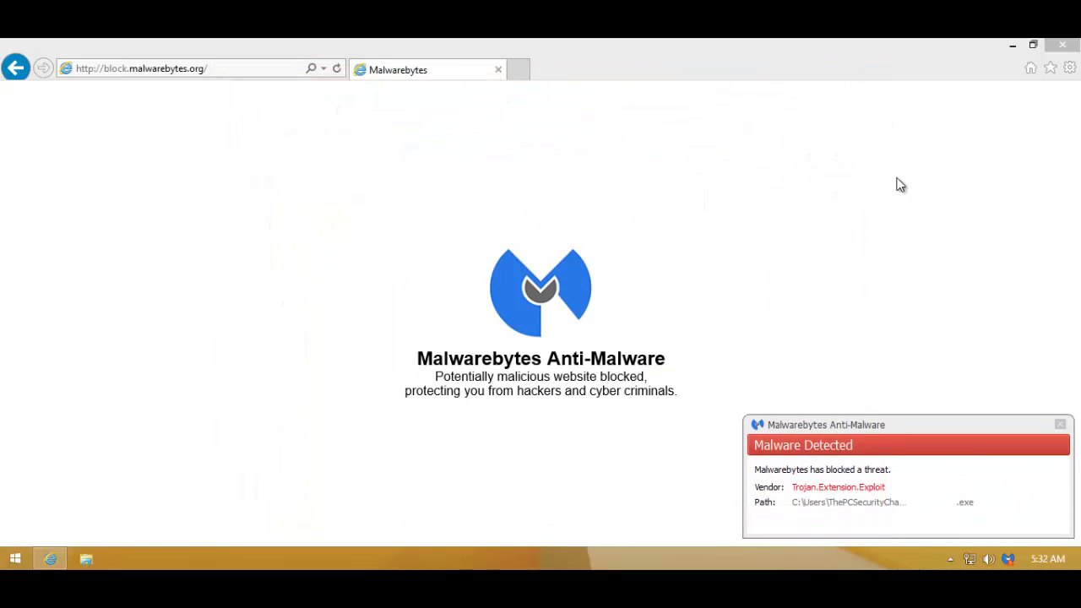
click(1060, 424)
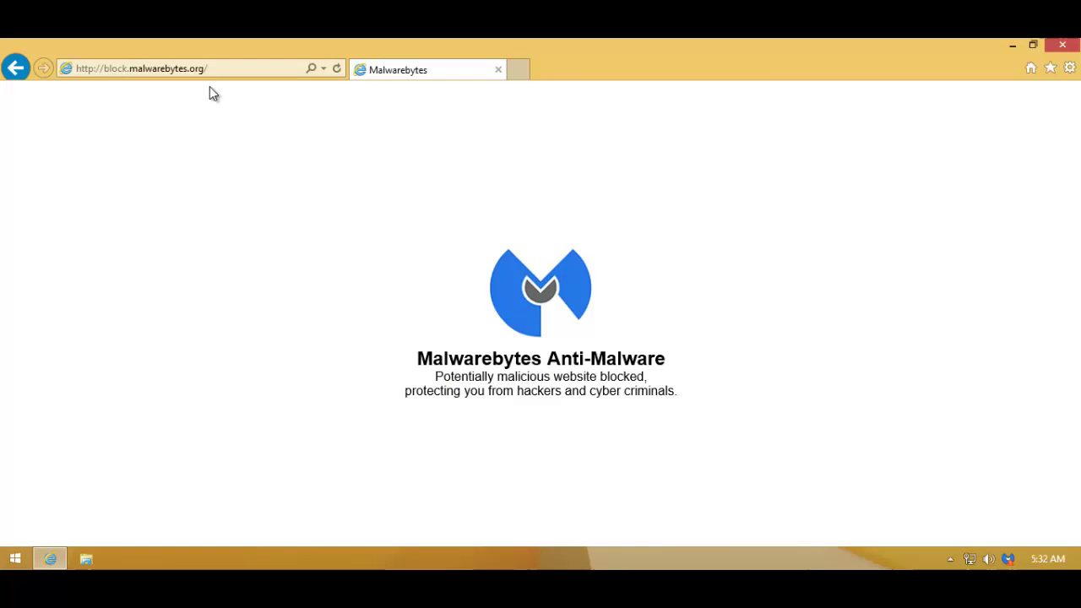
click(210, 68)
key(ctrl+v)
key(Return)
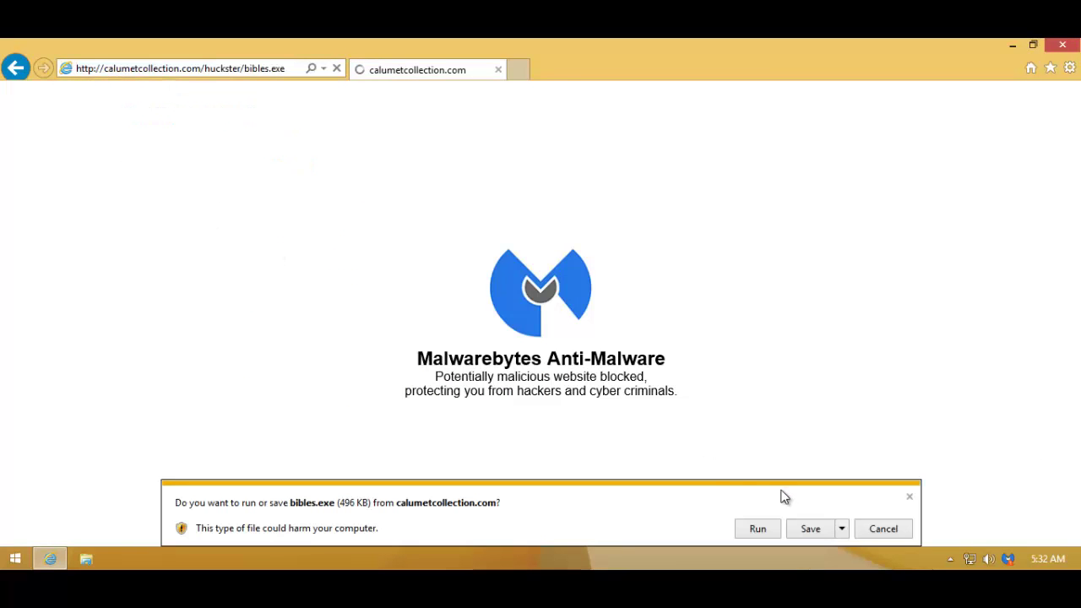
click(752, 528)
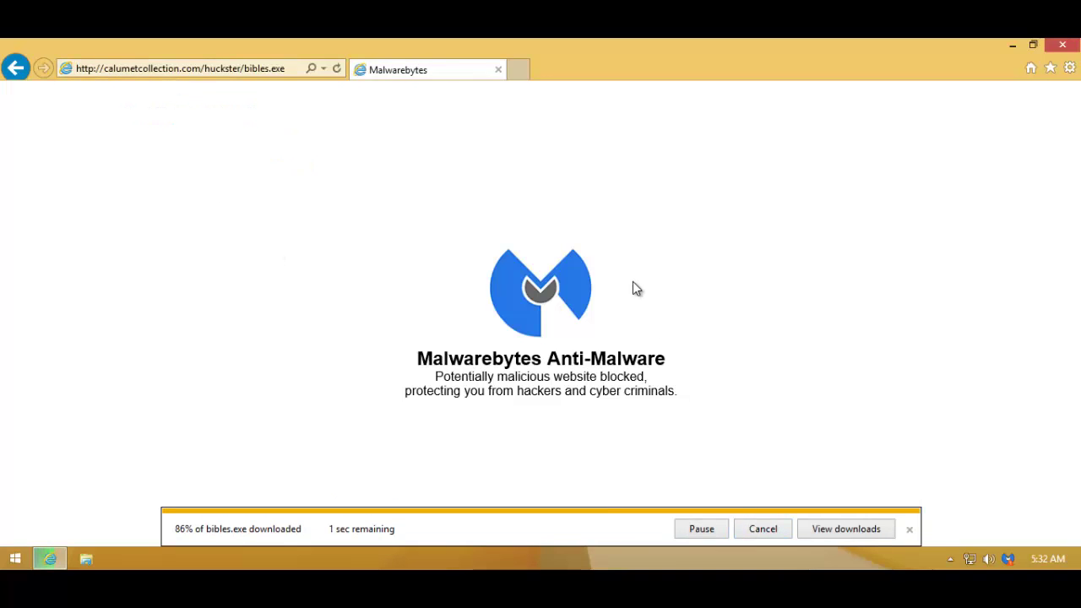
click(770, 529)
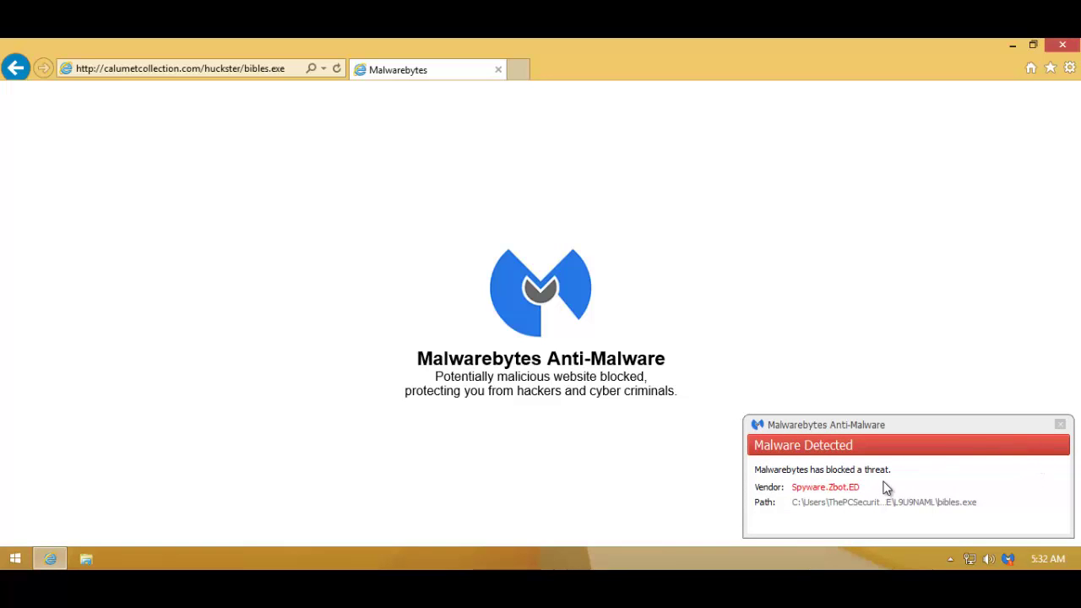
click(1059, 424)
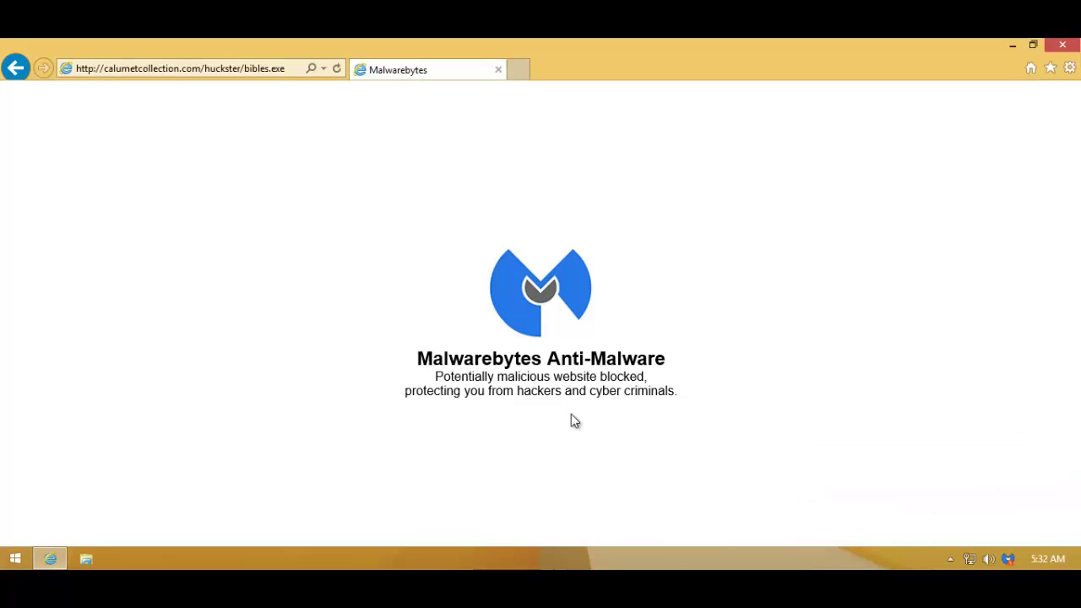
Copy decrolyschool.be/backup/1_1_777.exe from the Malware links note, load and run the download, and dismiss the Malwarebytes notification
key(alt+Tab)
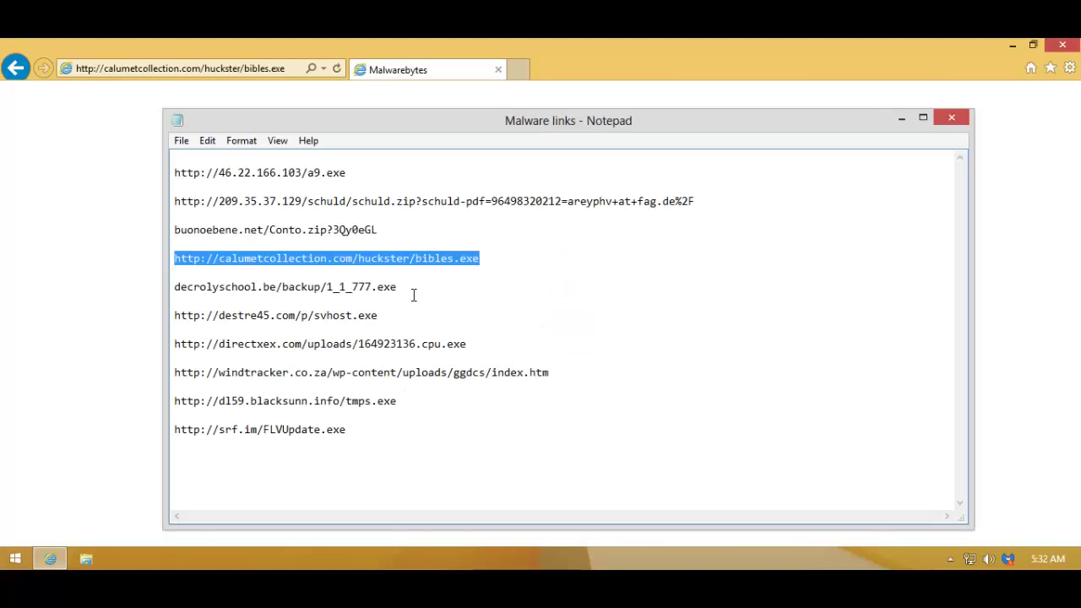
drag(414, 293, 394, 274)
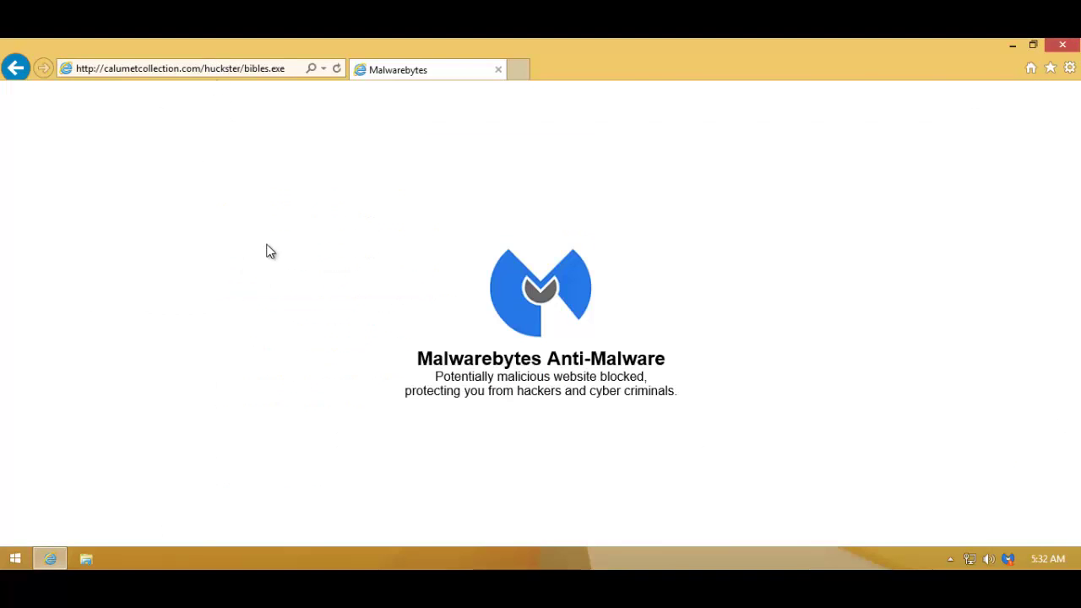
click(258, 67)
key(ctrl+v)
key(Return)
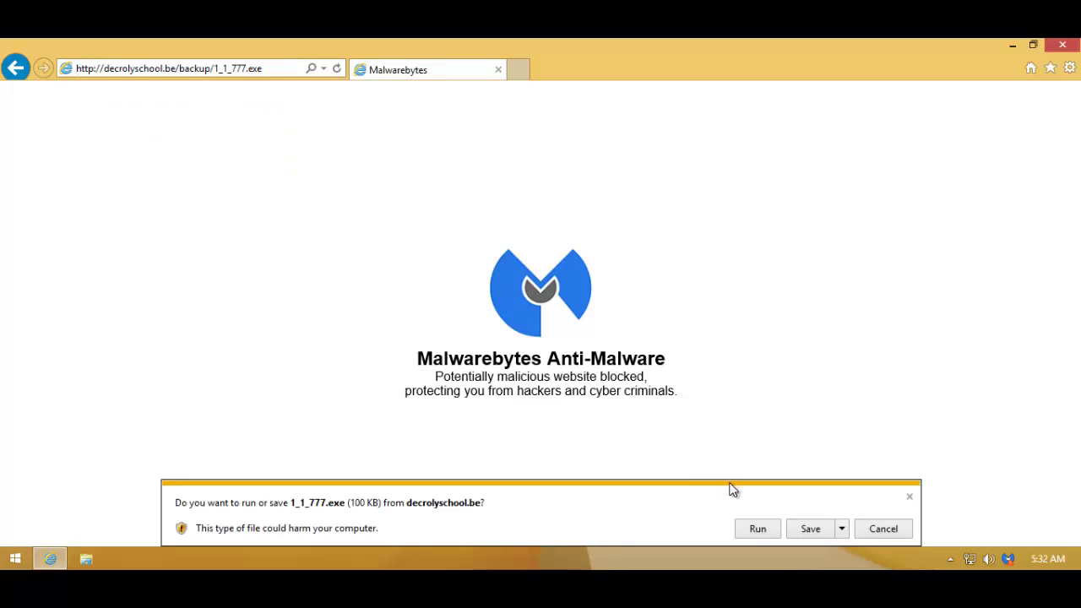
click(752, 530)
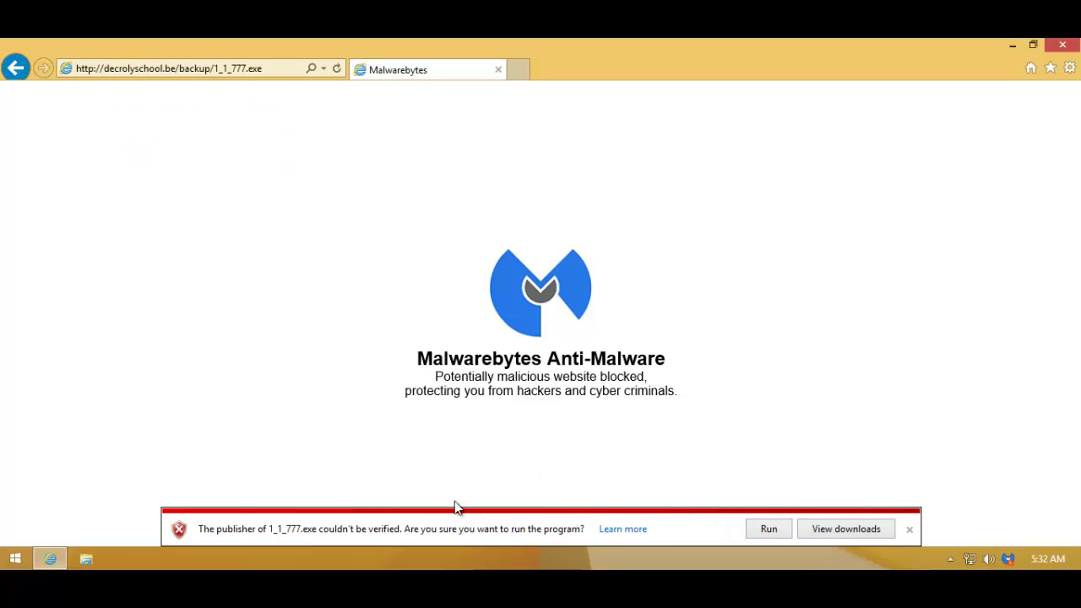
click(756, 530)
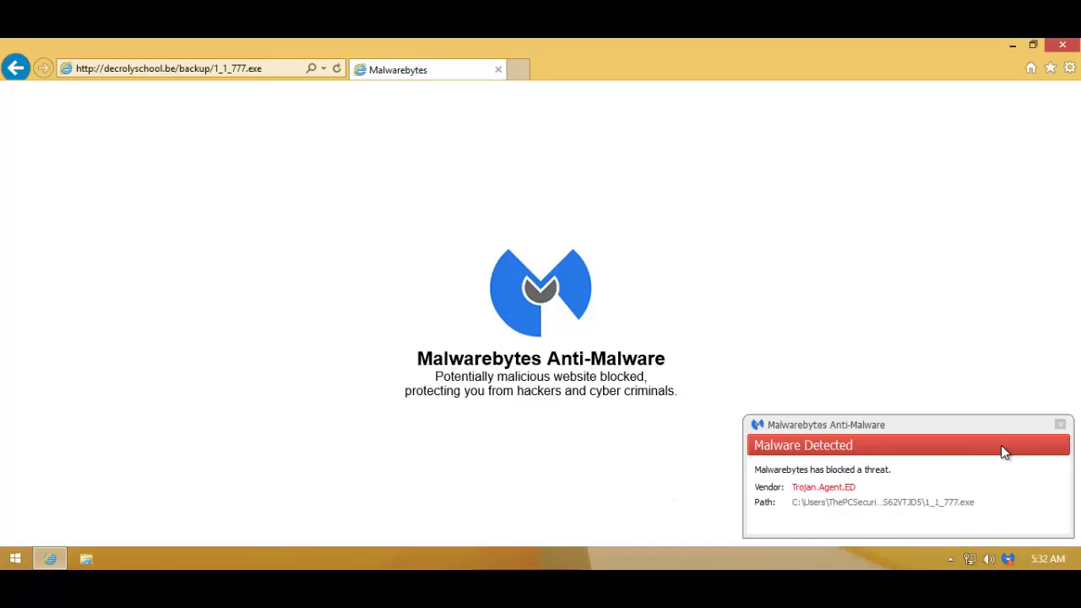
click(1060, 424)
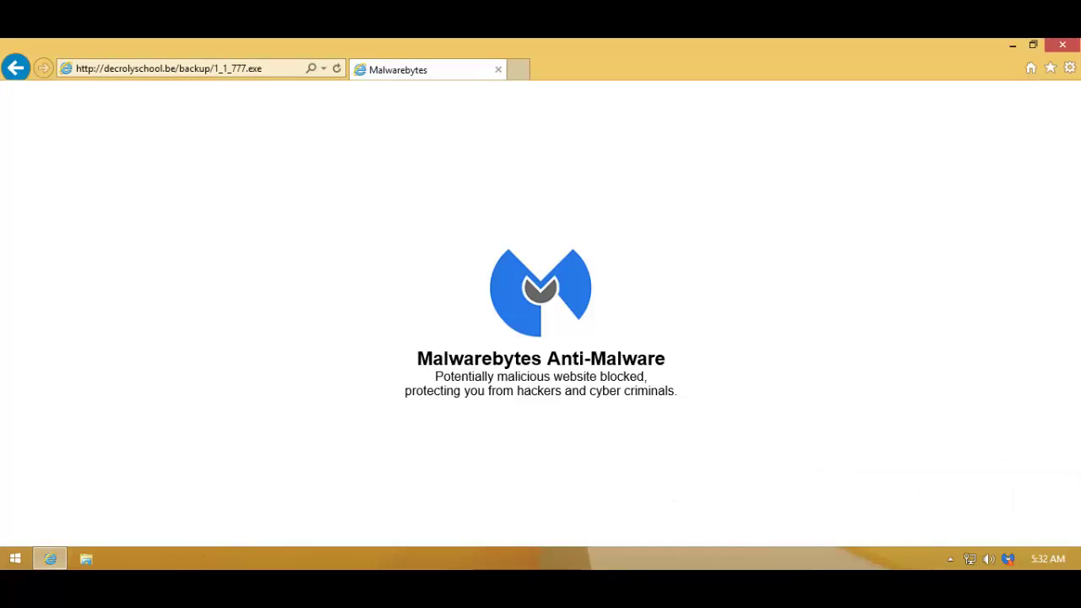
key(alt+Tab)
drag(400, 310, 395, 304)
key(ctrl+c)
click(143, 301)
click(237, 69)
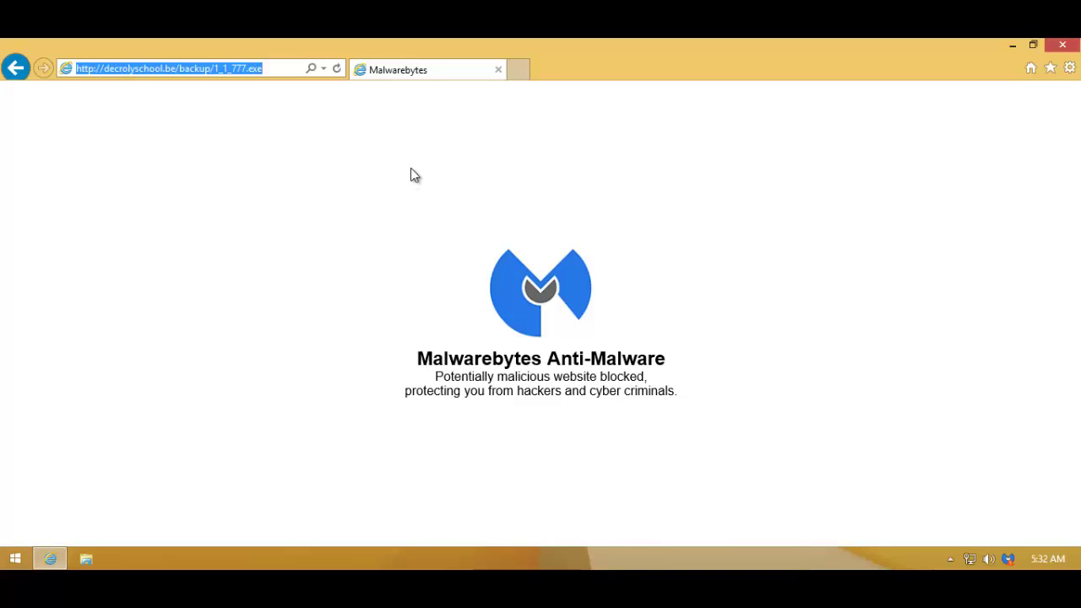
key(ctrl+v)
key(Return)
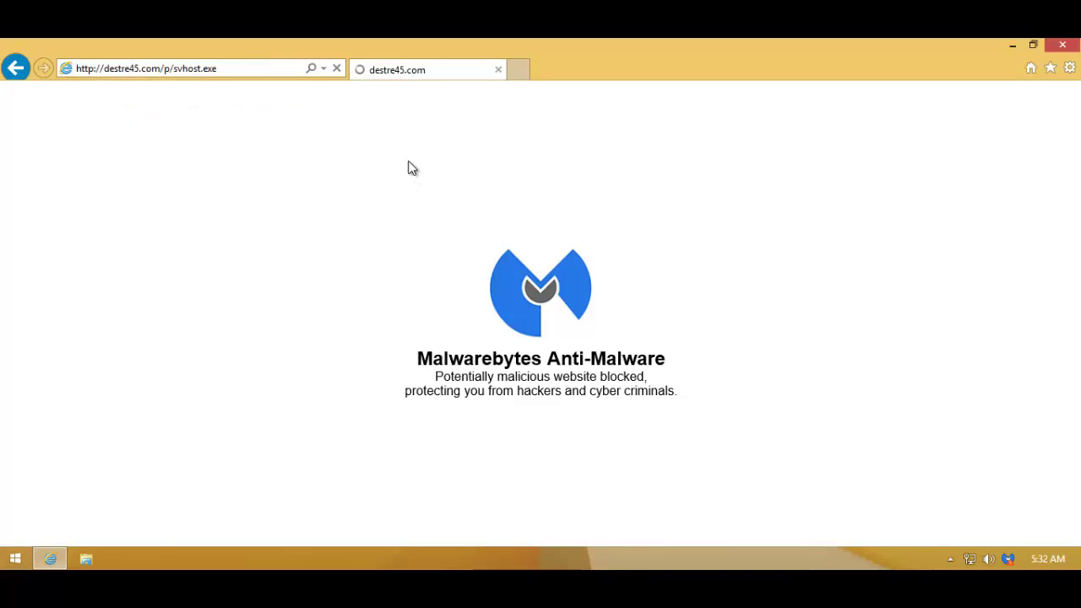
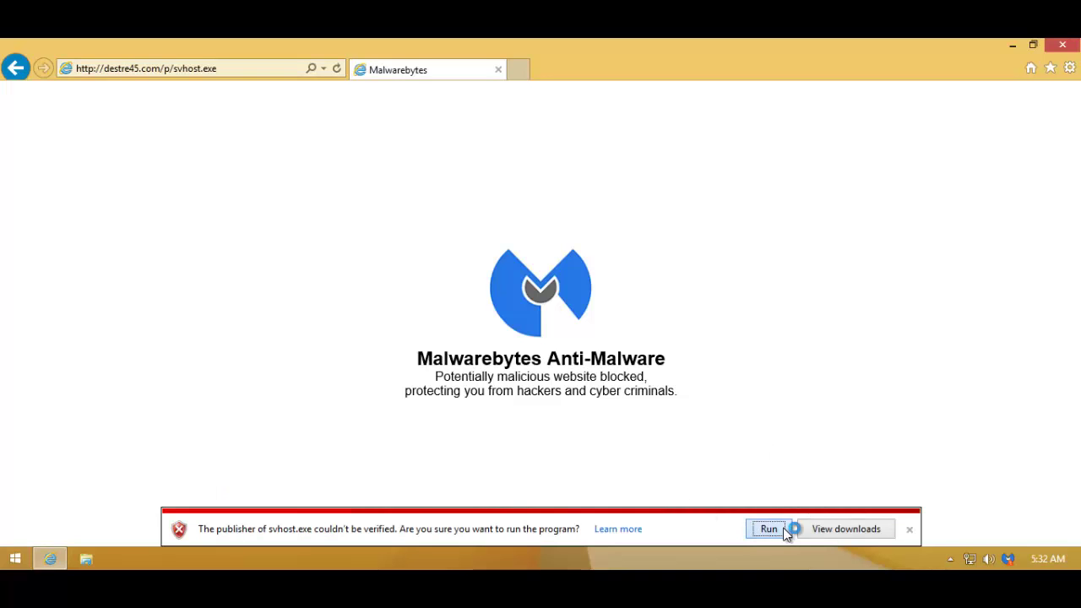
click(784, 530)
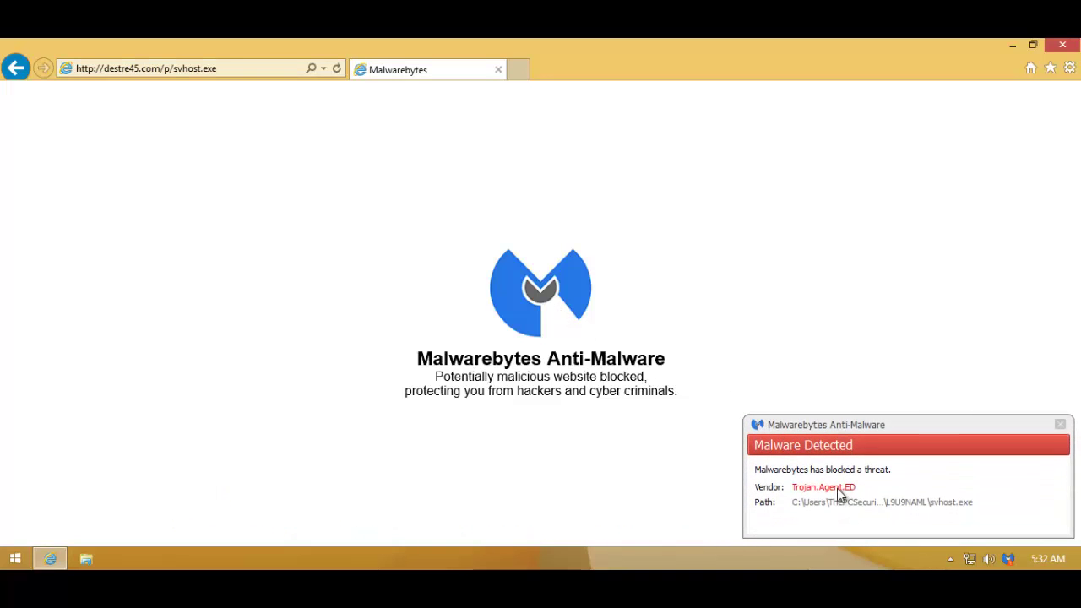
click(1060, 424)
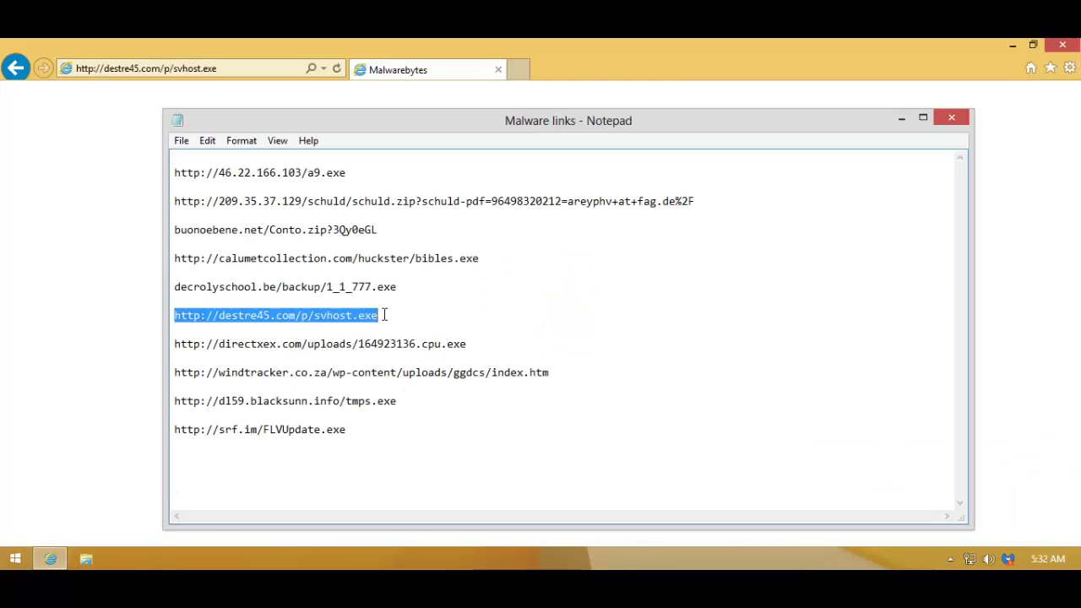
click(468, 336)
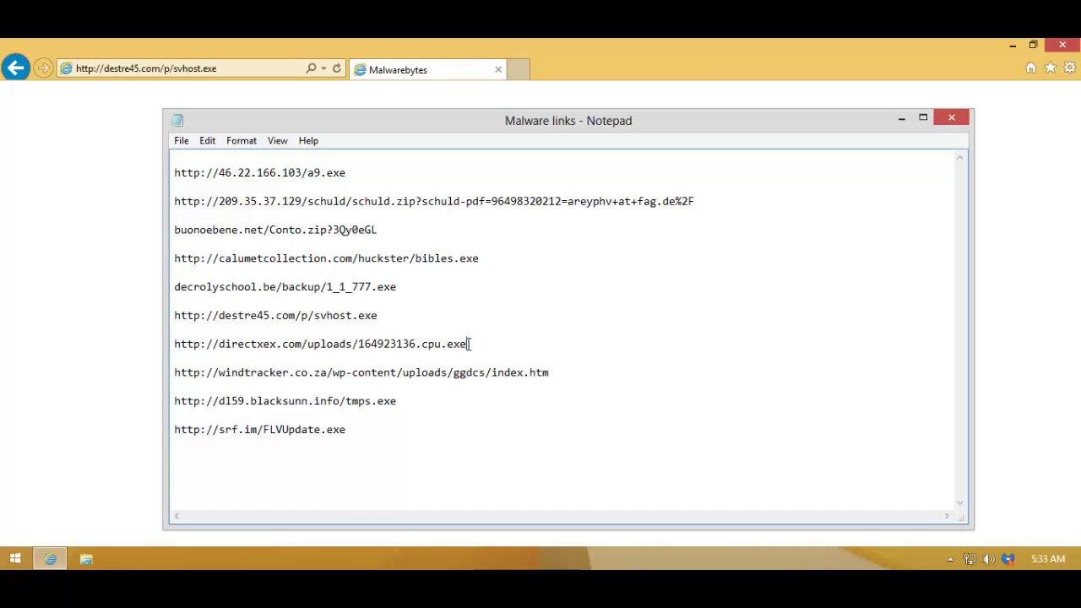
drag(469, 341, 461, 331)
key(ctrl+c)
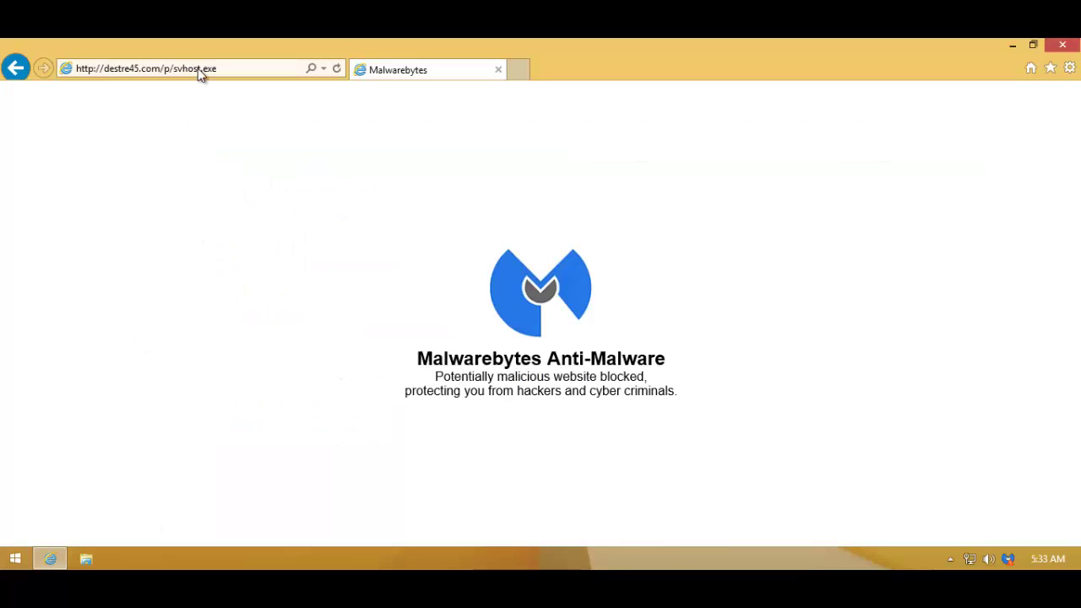
click(203, 68)
key(ctrl+v)
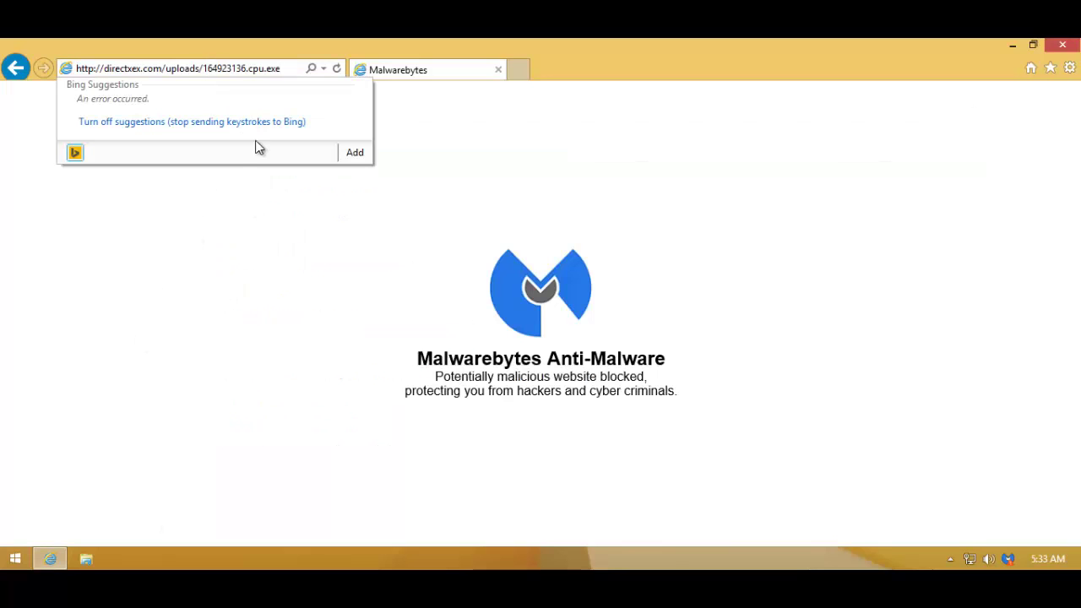
key(Return)
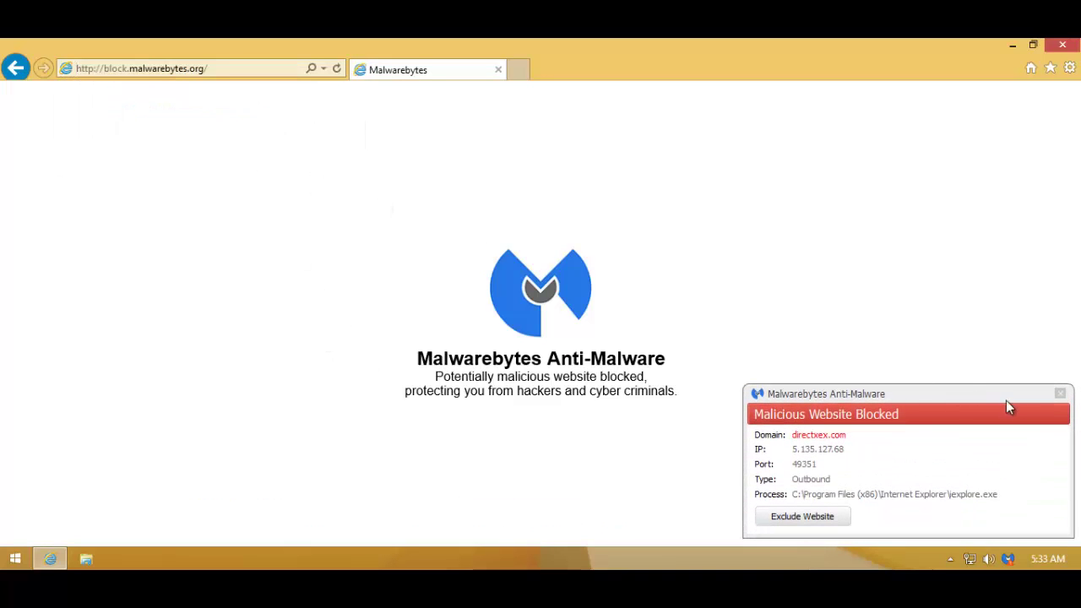
click(1060, 393)
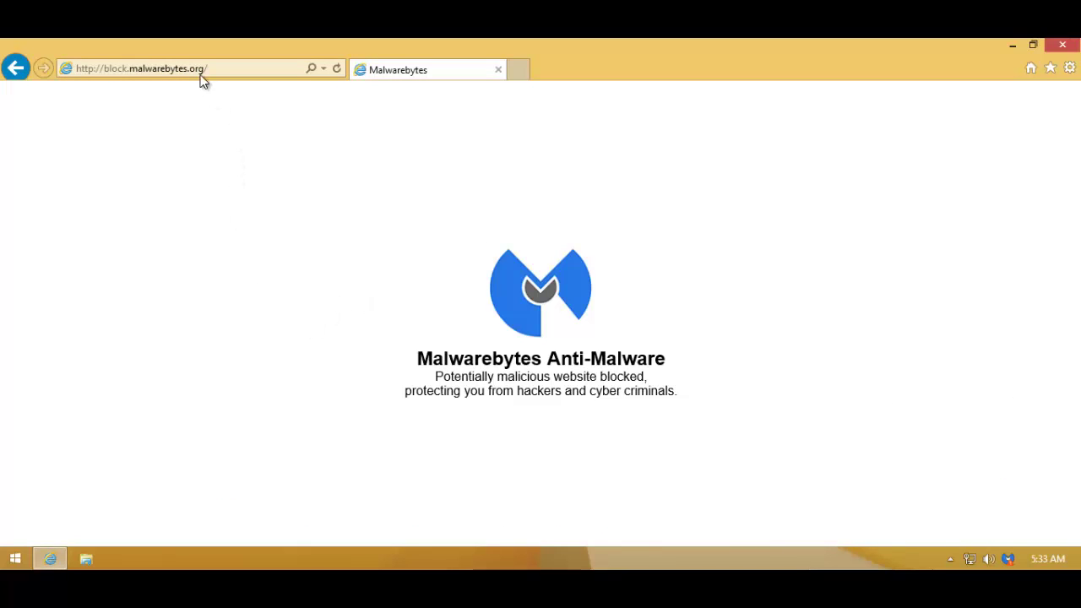
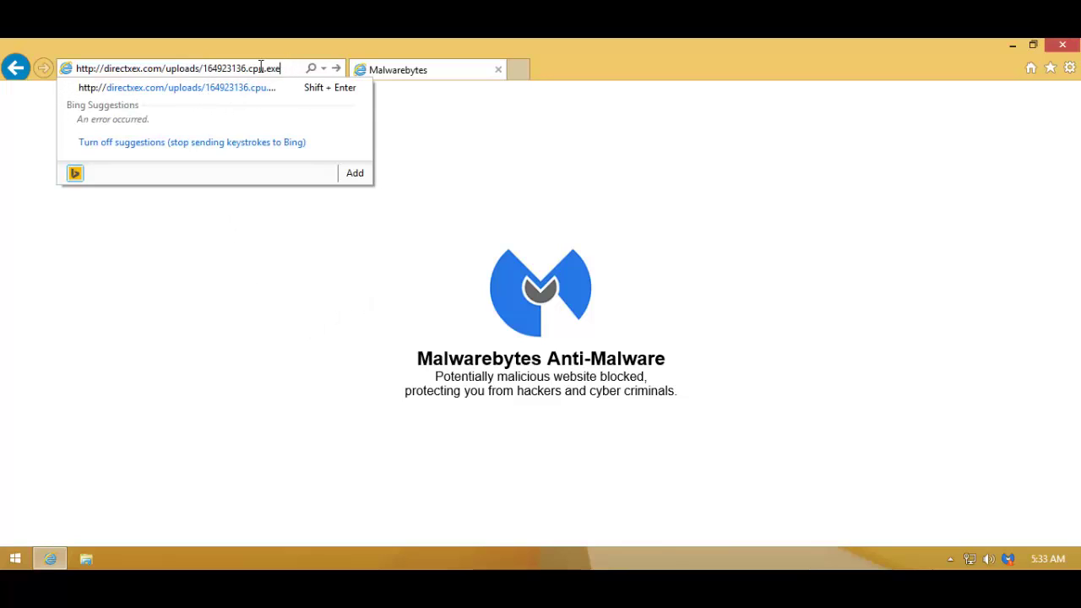
double_click(234, 67)
click(144, 71)
double_click(145, 71)
triple_click(157, 71)
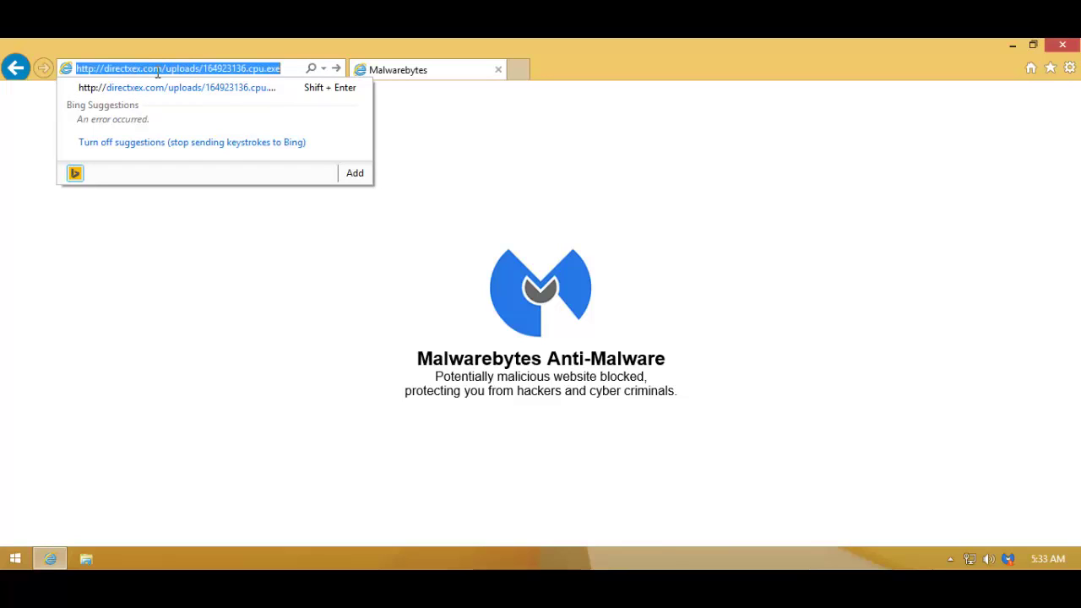
click(467, 169)
click(268, 71)
click(268, 71)
key(ctrl+a)
key(BackSpace)
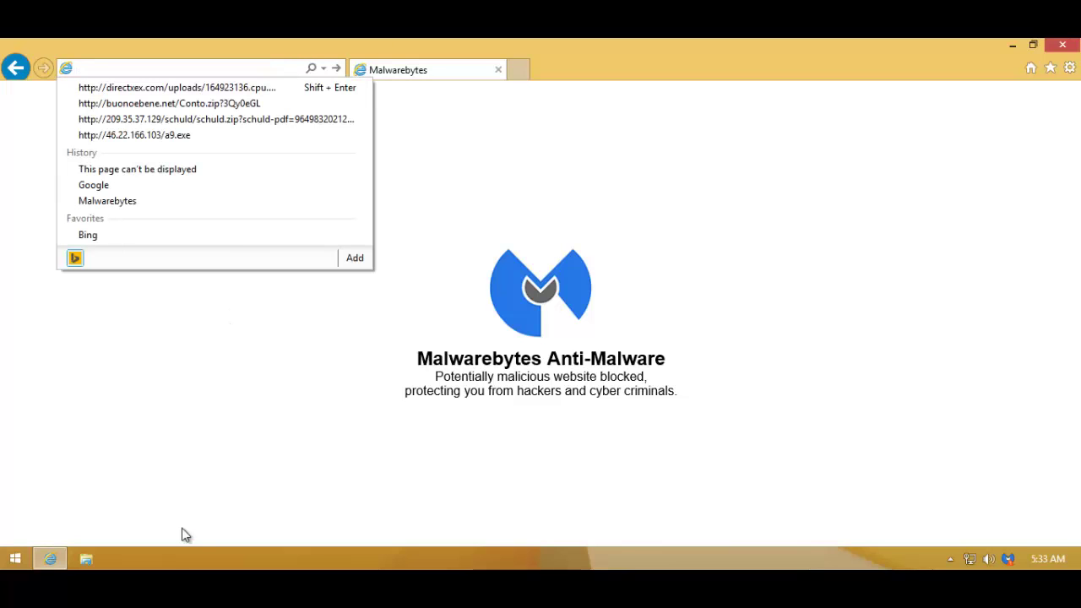
key(alt+Tab)
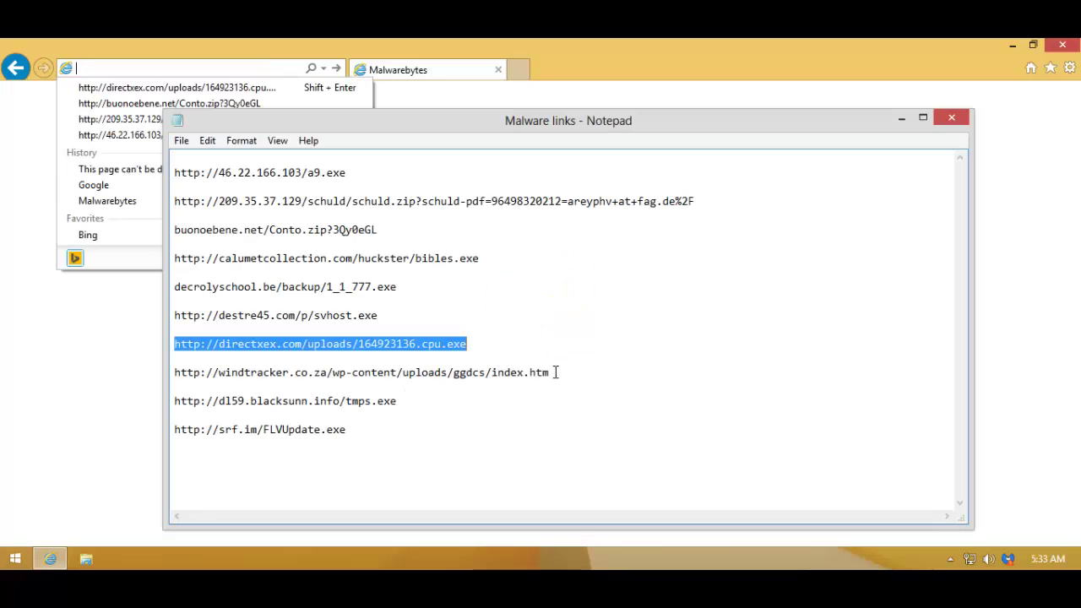
drag(555, 372, 550, 355)
key(ctrl+c)
key(alt+Tab)
key(ctrl+v)
key(Return)
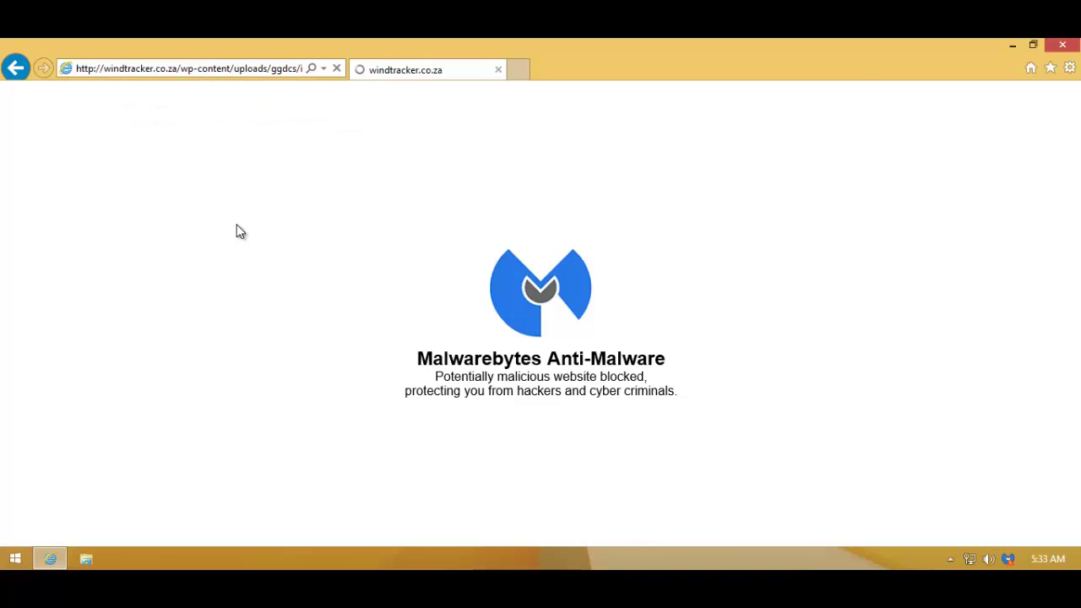
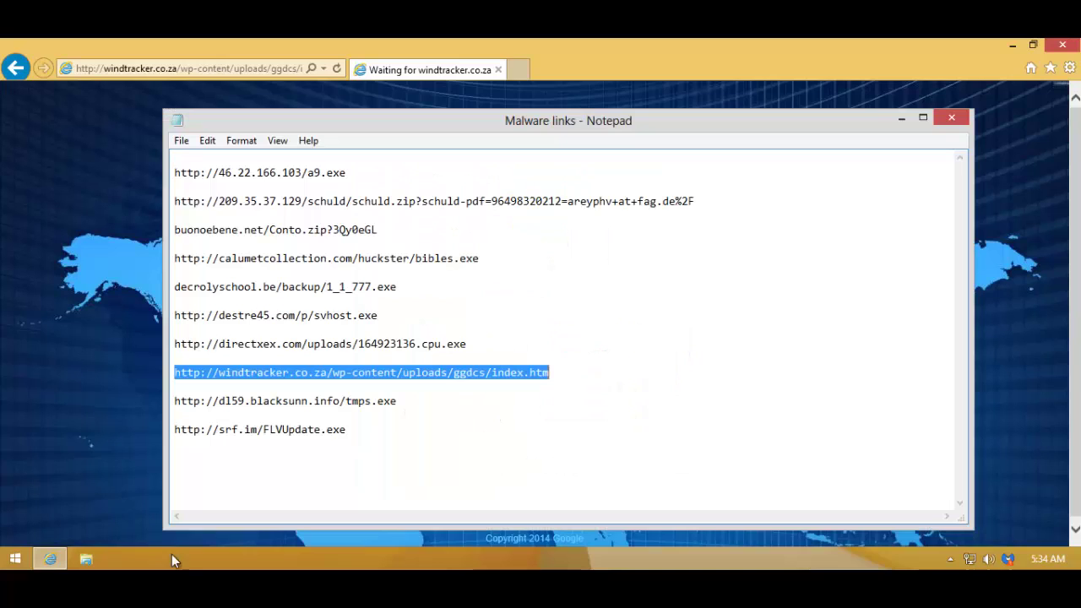
drag(424, 410, 409, 380)
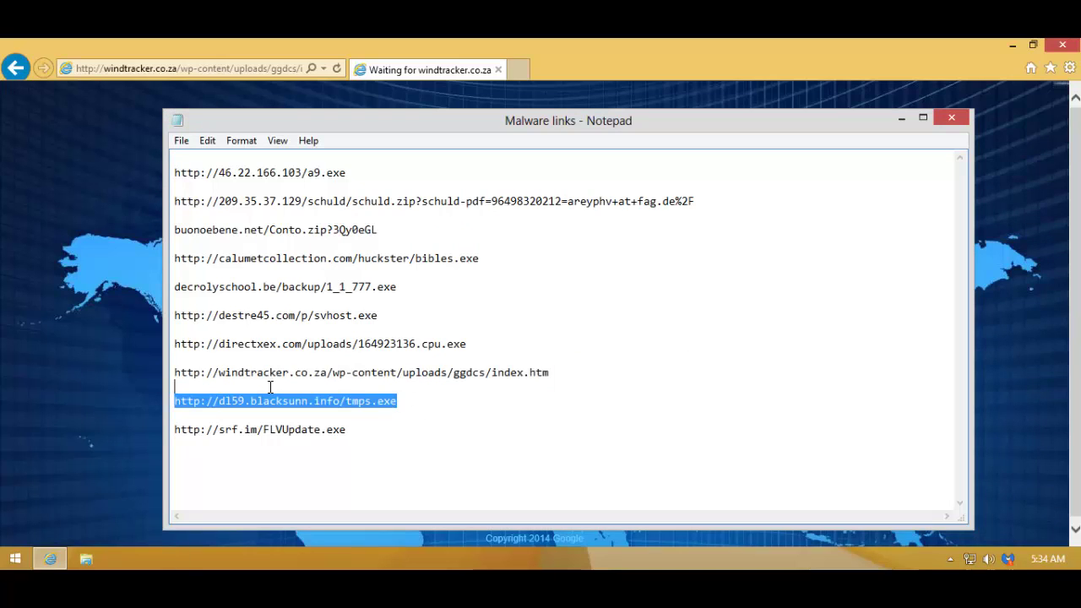
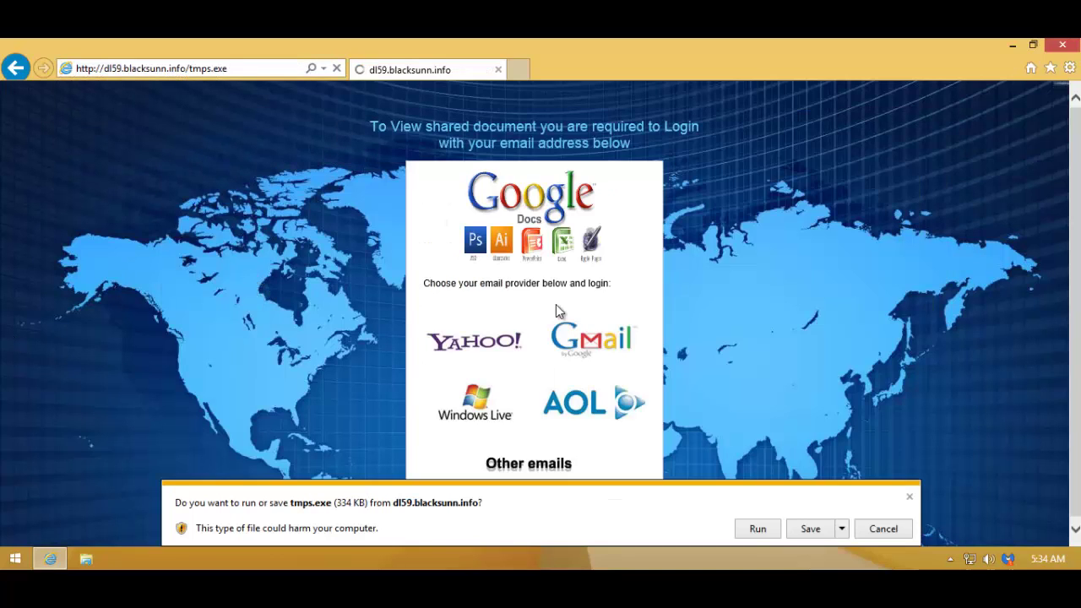
click(773, 534)
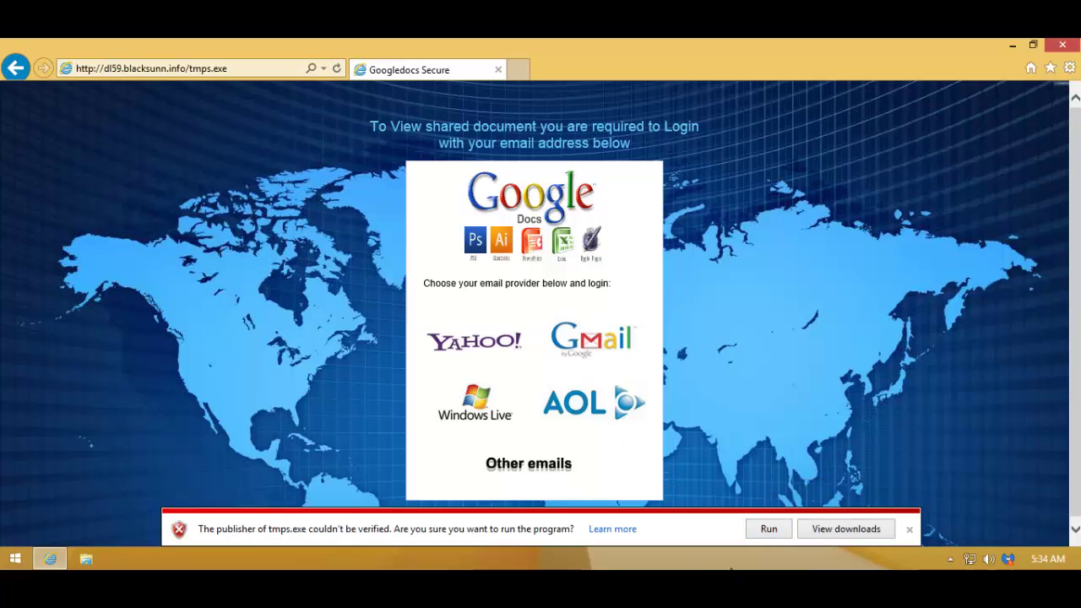
click(769, 534)
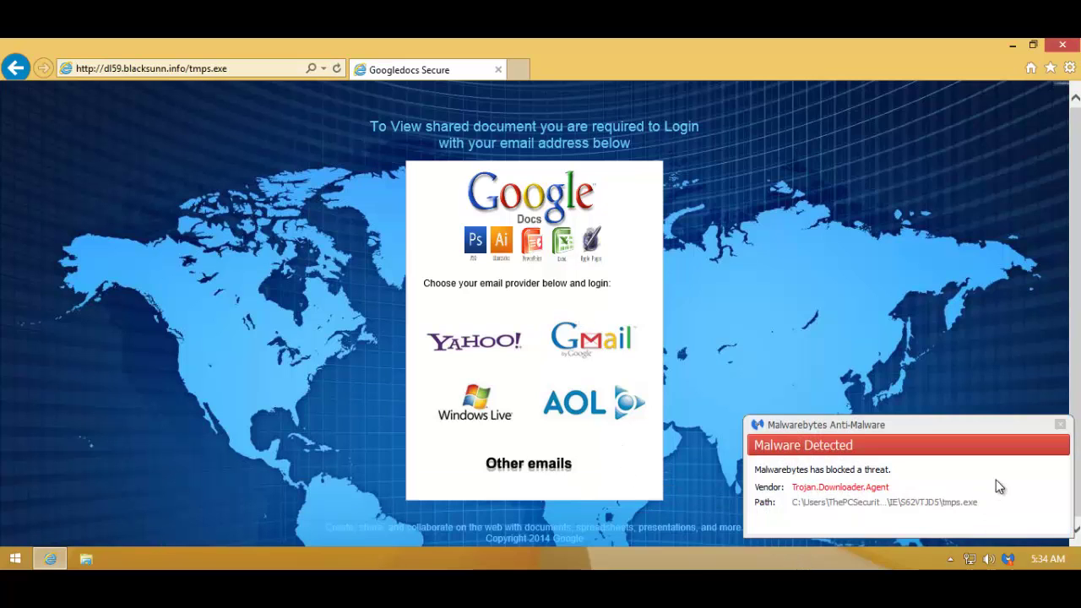
click(1047, 444)
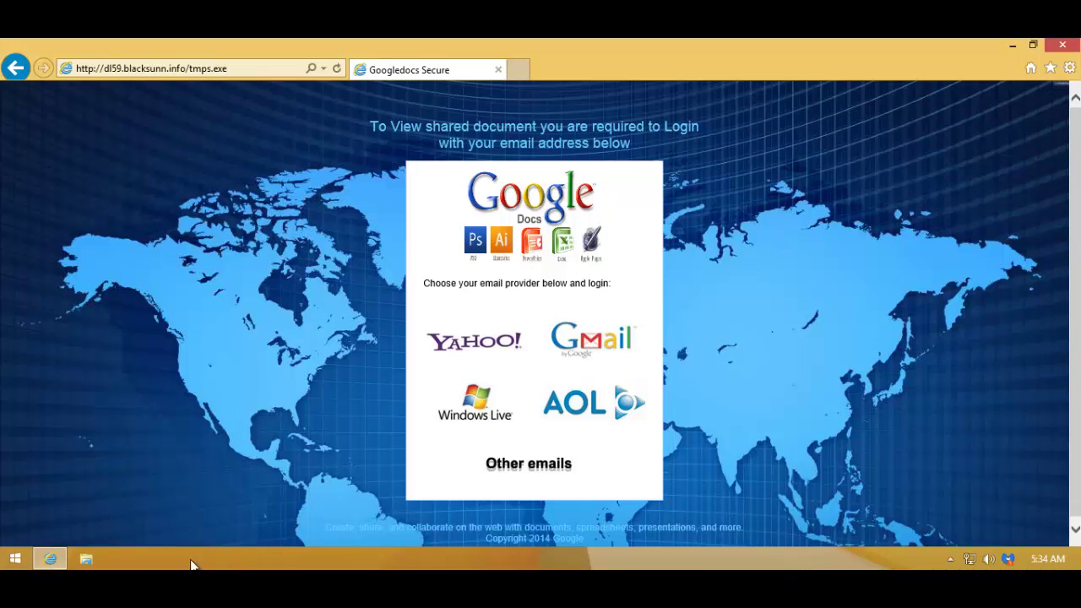
key(alt+Tab)
click(346, 429)
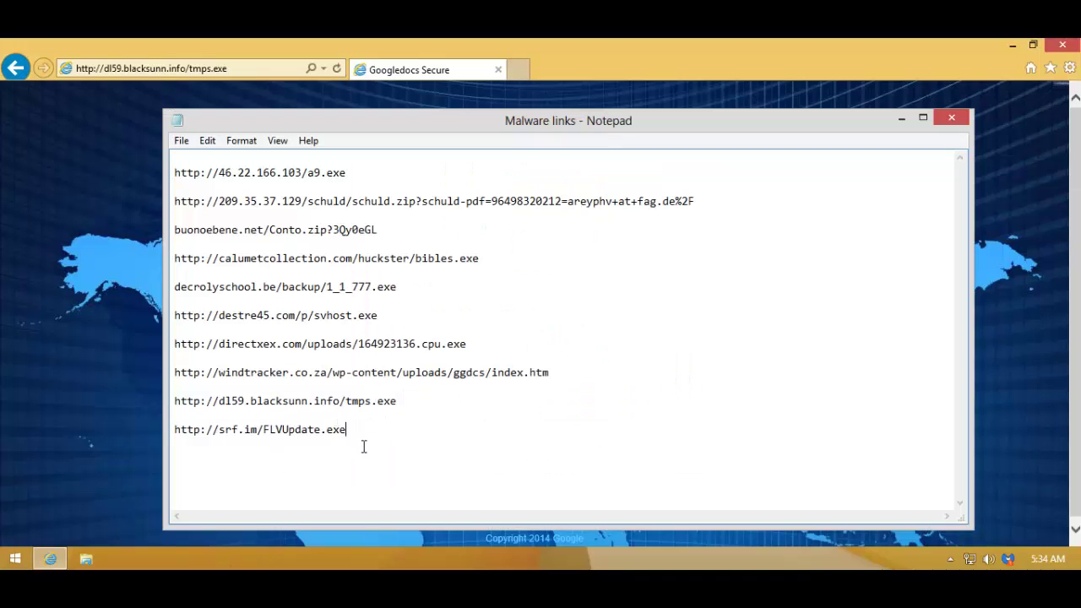
drag(364, 444, 349, 417)
key(ctrl+c)
key(alt+Tab)
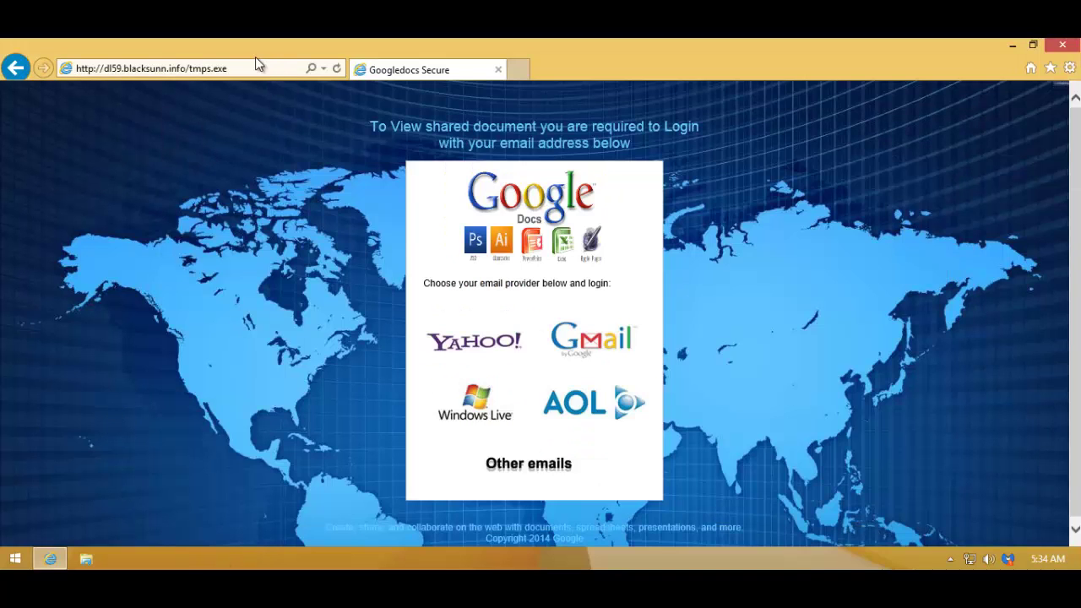
key(ctrl+v)
key(Return)
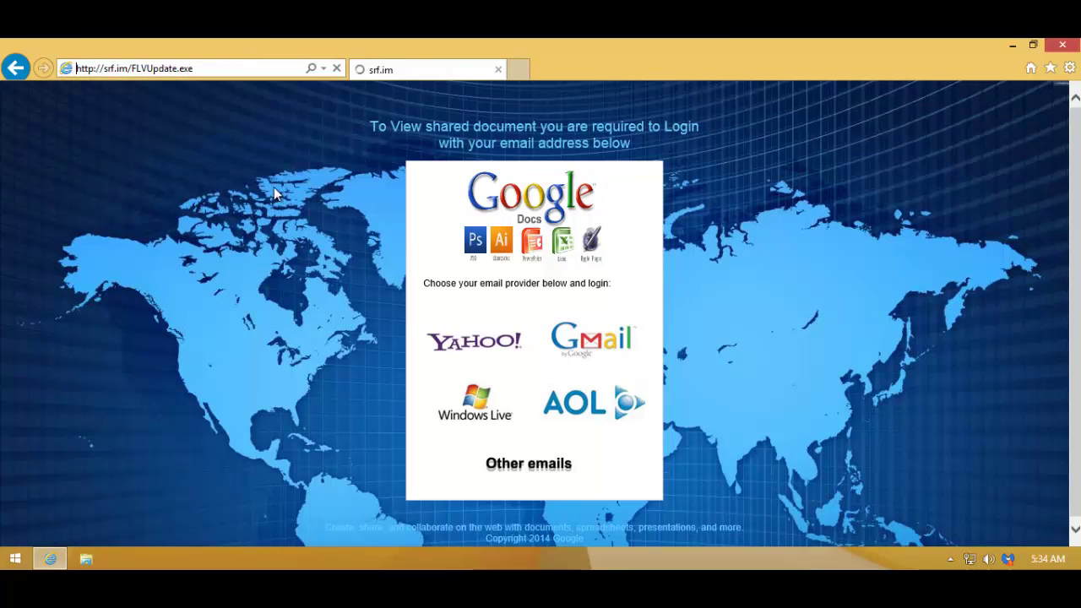
click(759, 532)
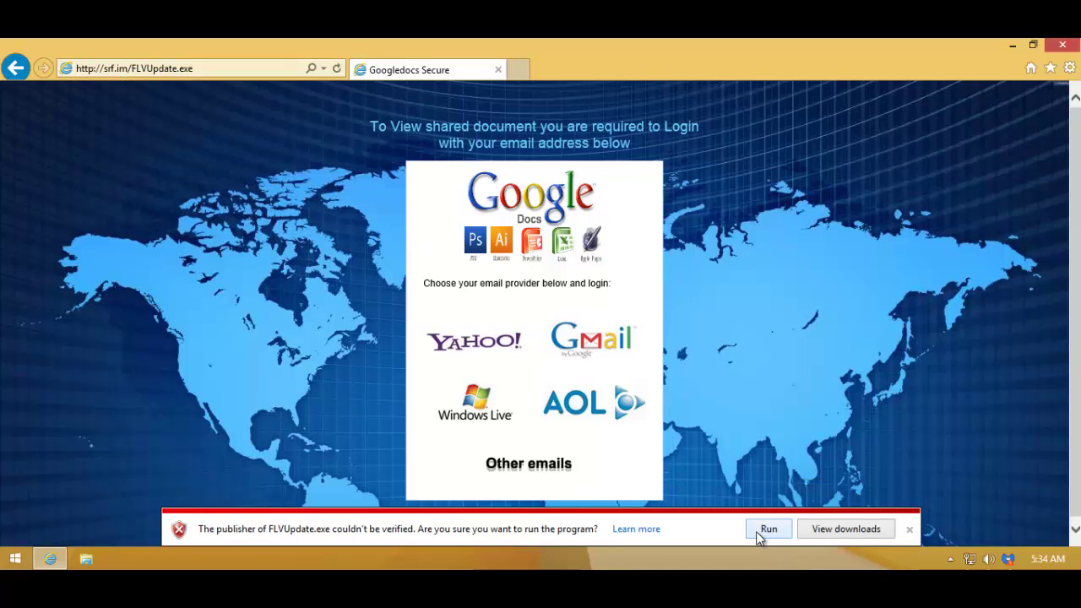
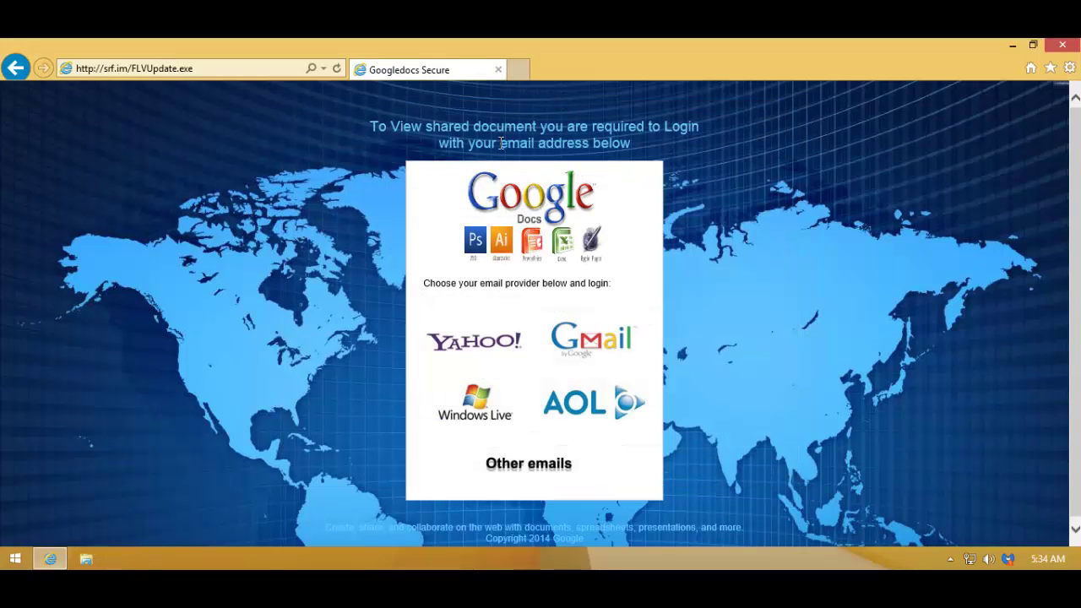
click(243, 72)
click(229, 68)
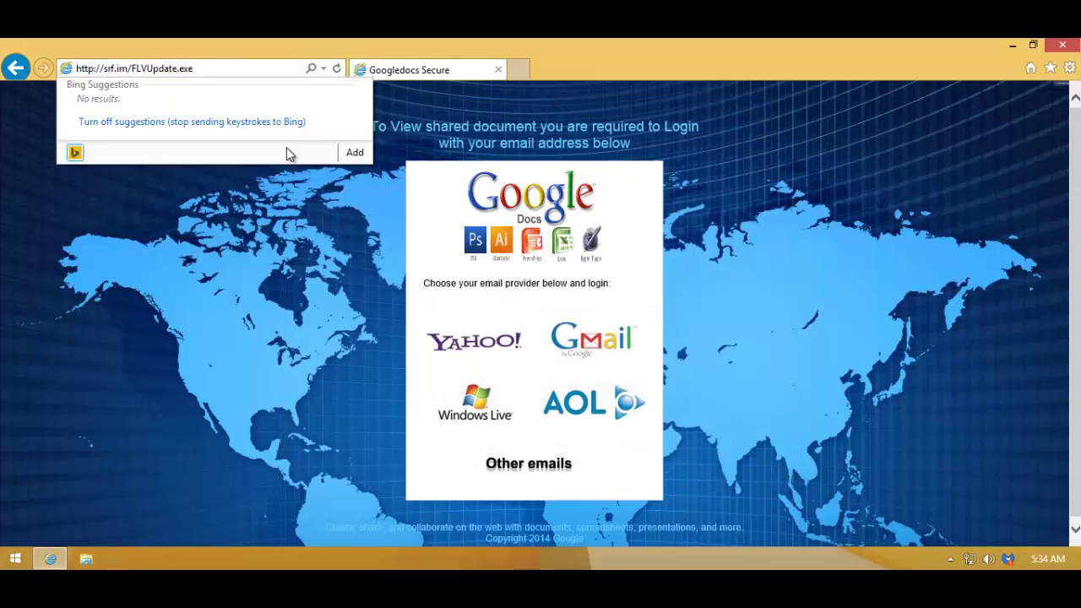
key(Return)
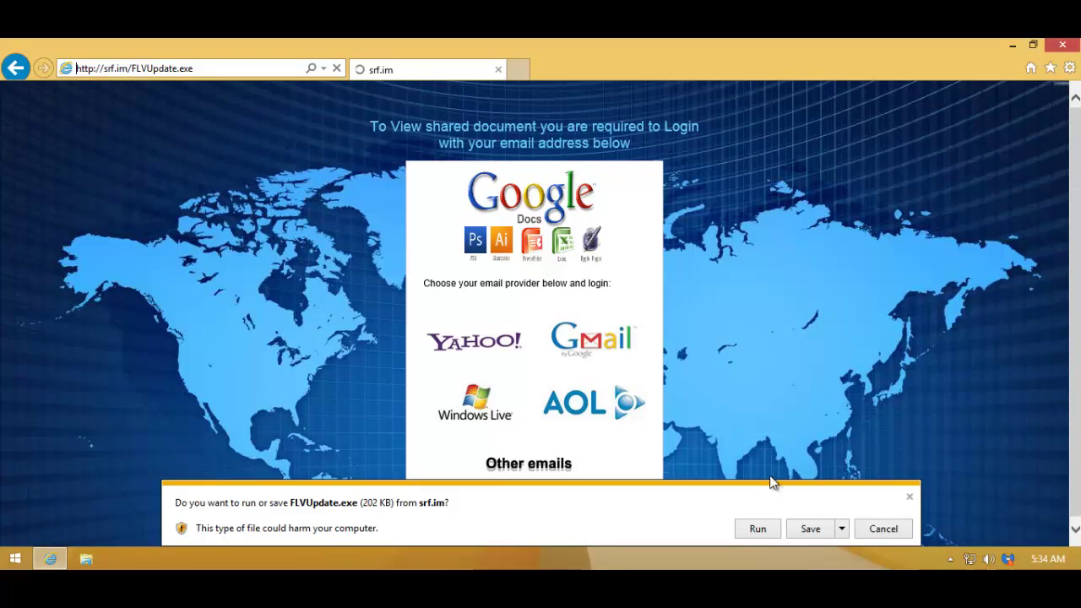
click(842, 529)
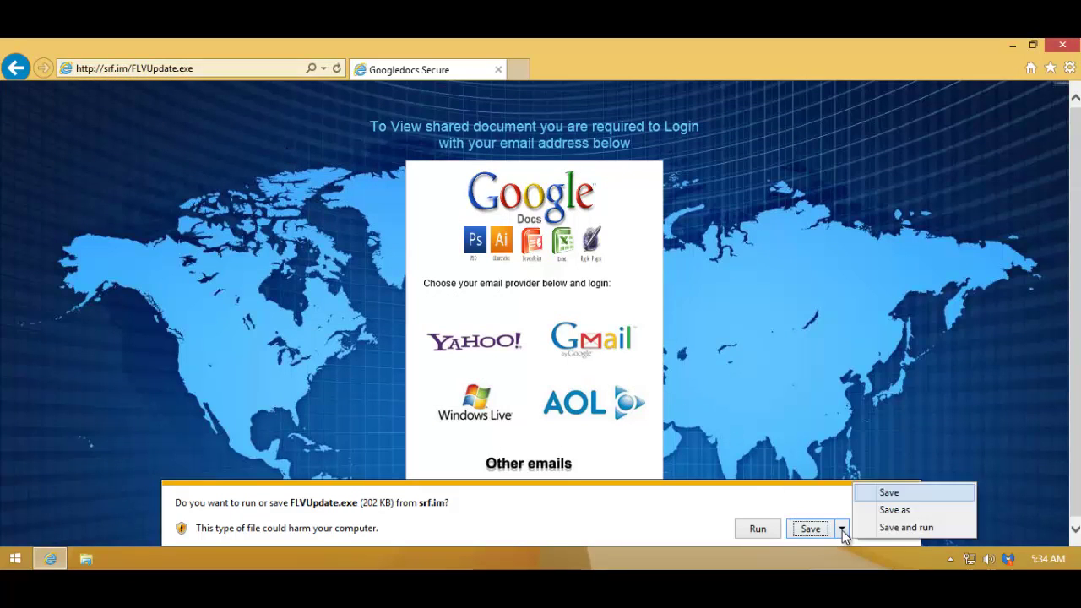
click(876, 511)
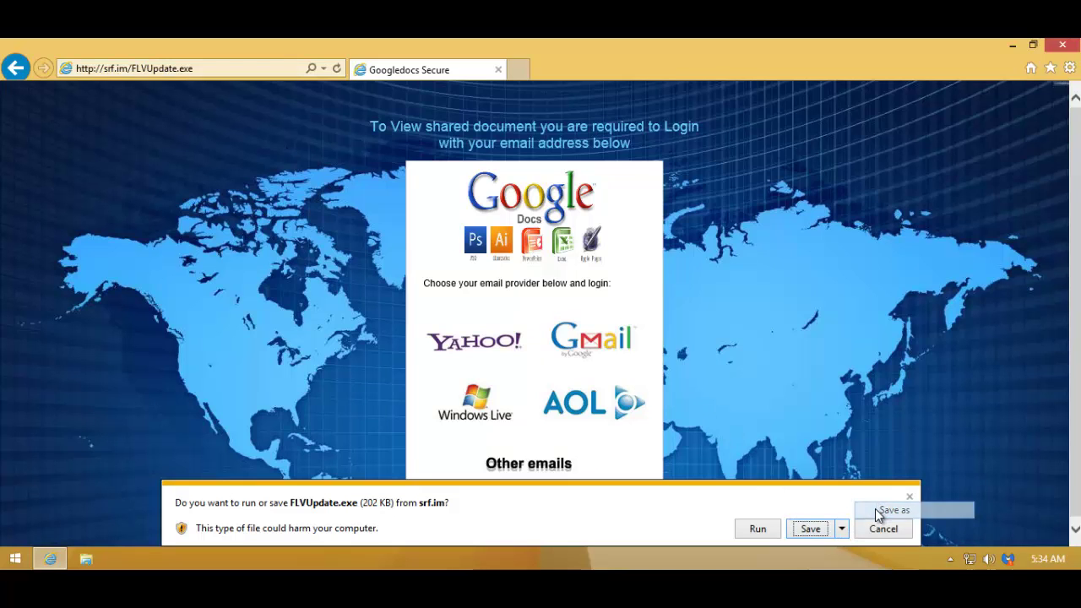
click(325, 207)
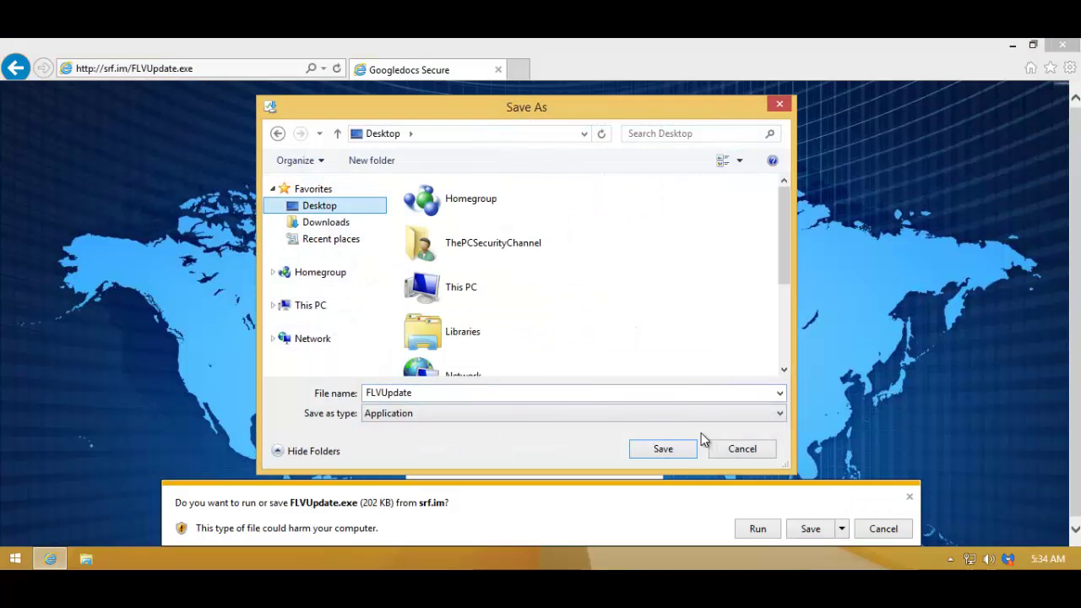
click(664, 448)
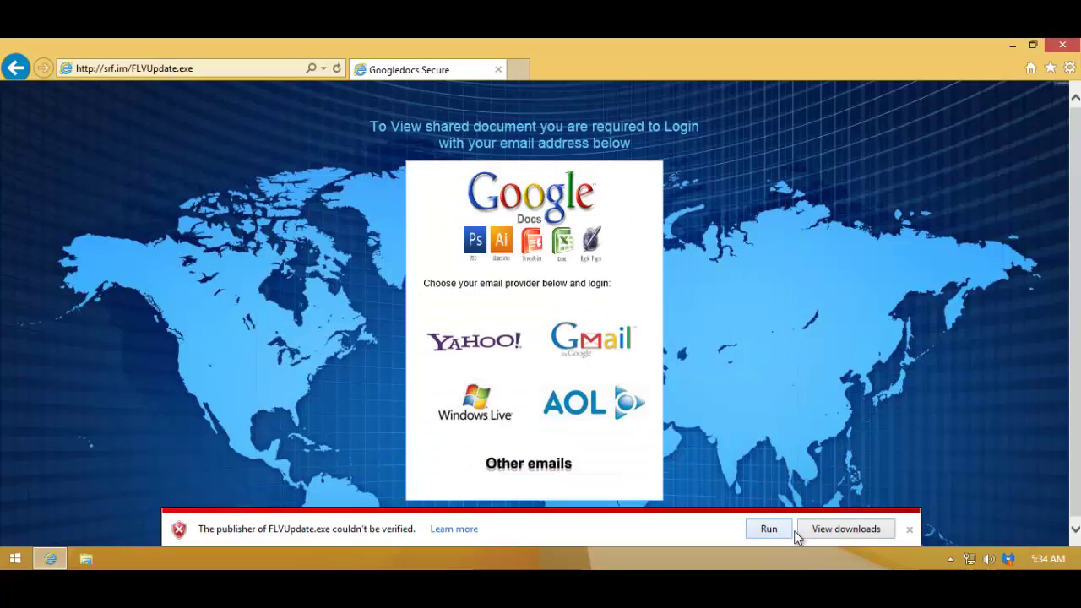
click(1062, 44)
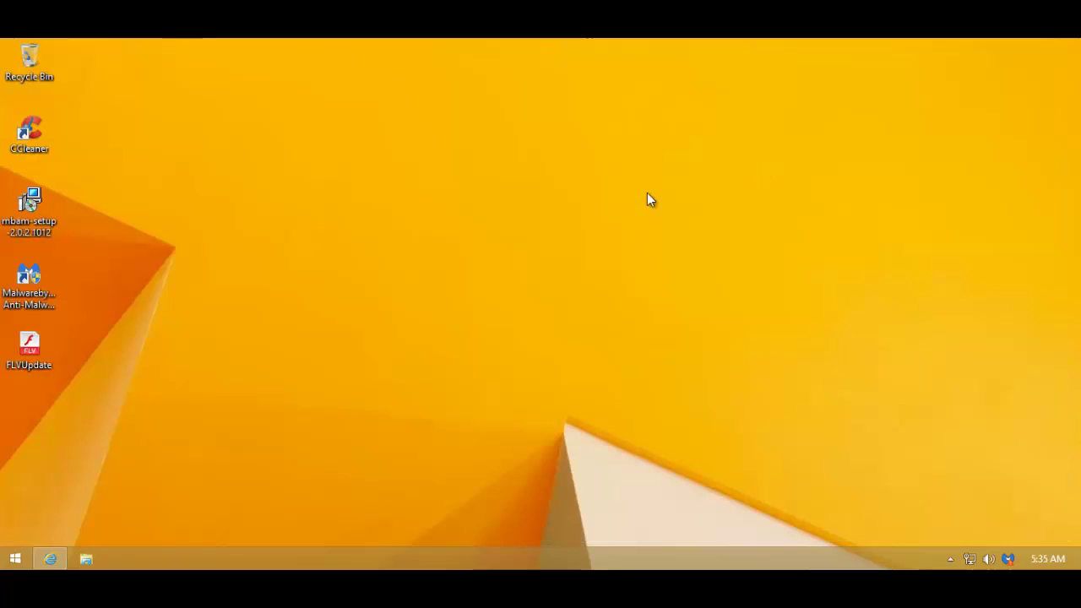
Run the FLVUpdate application from the desktop and accept the security warning
right_click(18, 336)
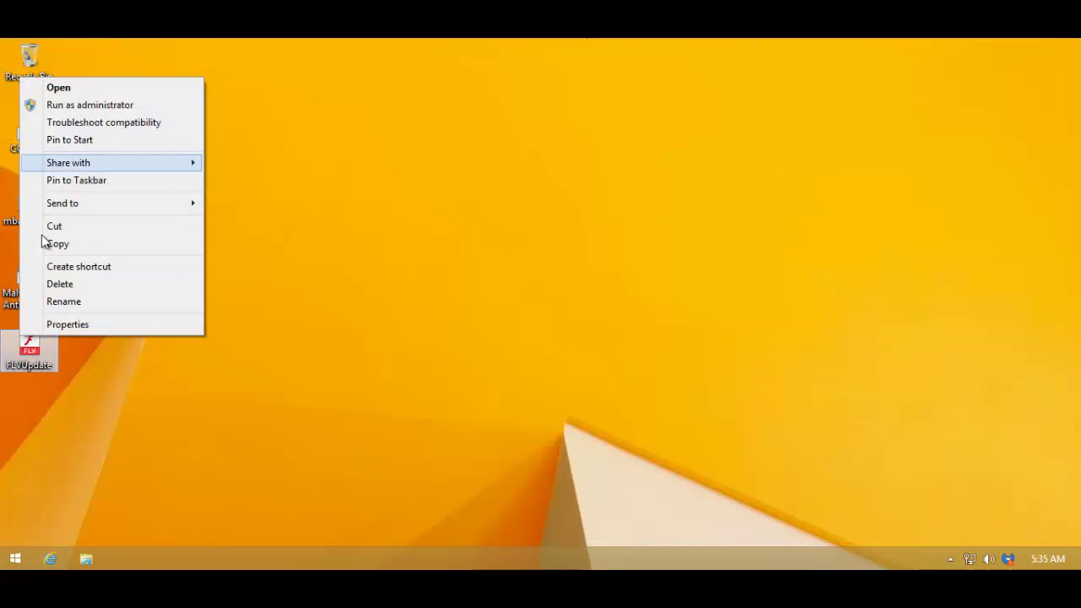
double_click(33, 359)
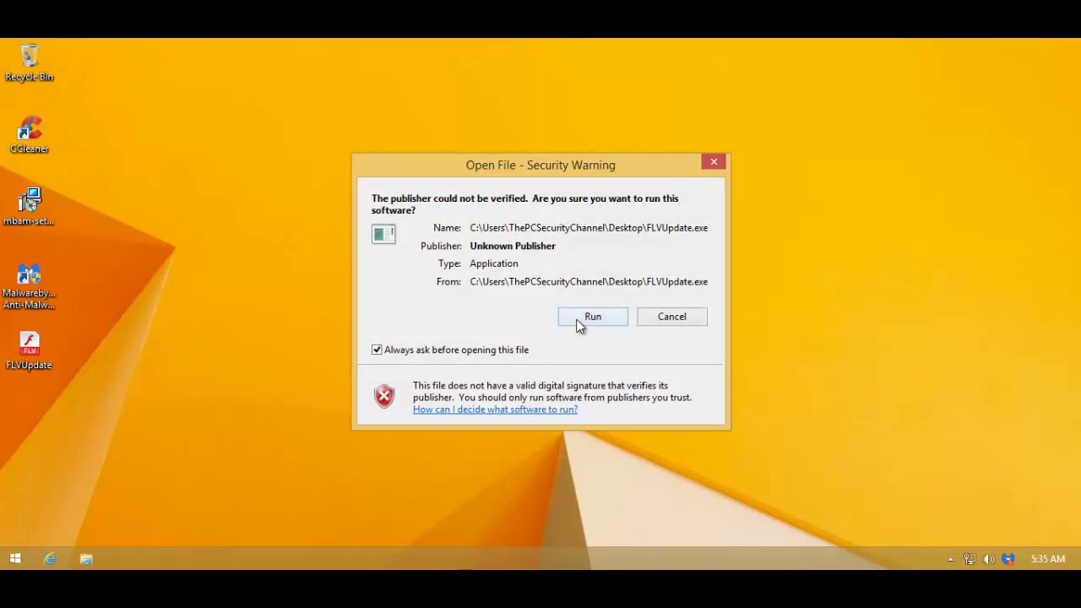
click(588, 312)
click(764, 466)
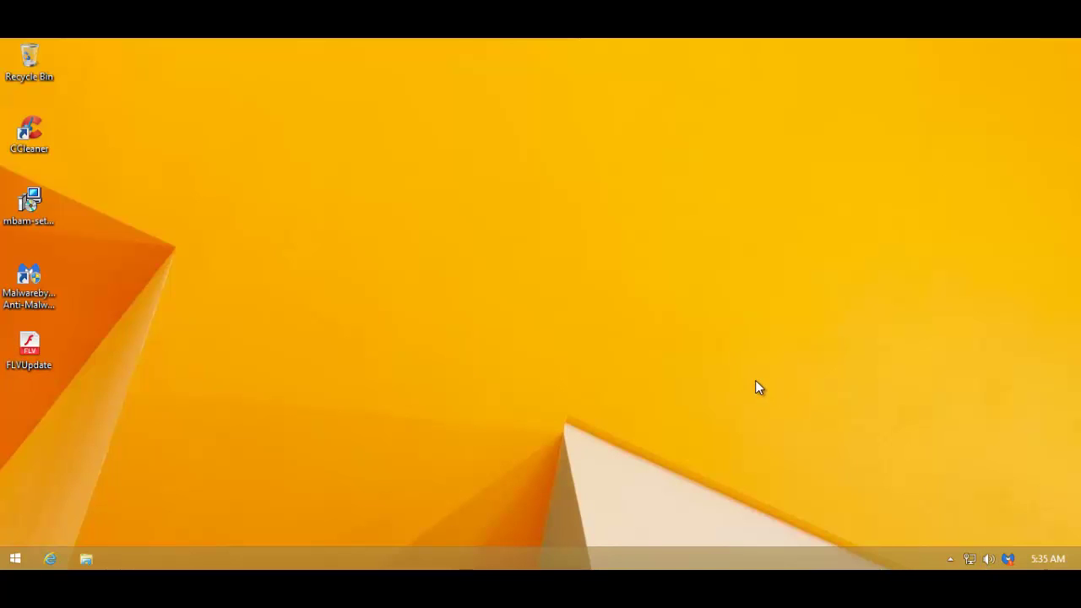
Open Malwarebytes Anti-Malware, start a scan and return to the dashboard
double_click(1012, 558)
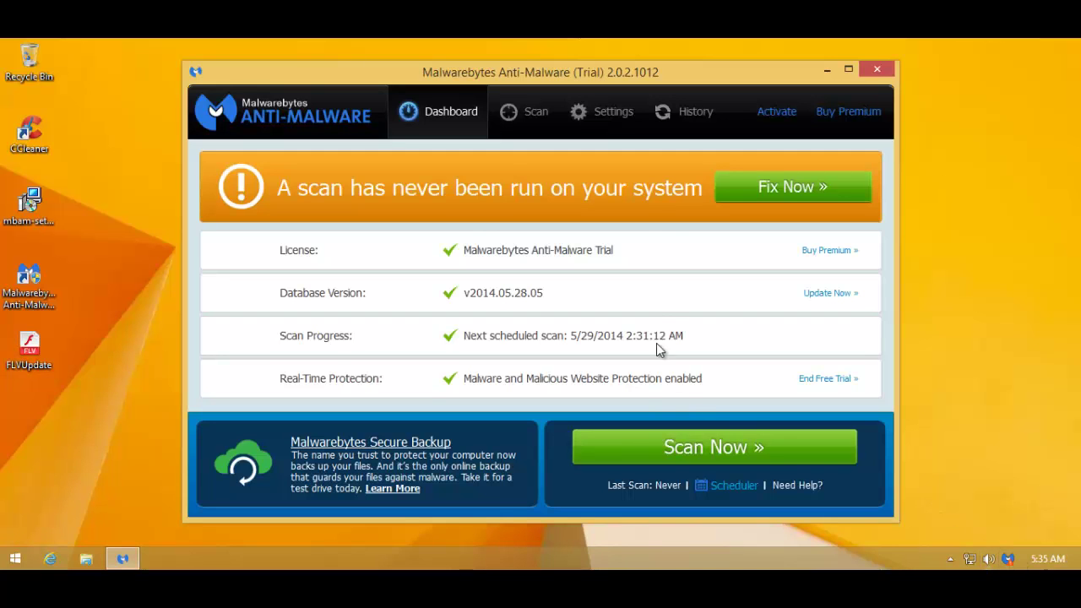
click(693, 454)
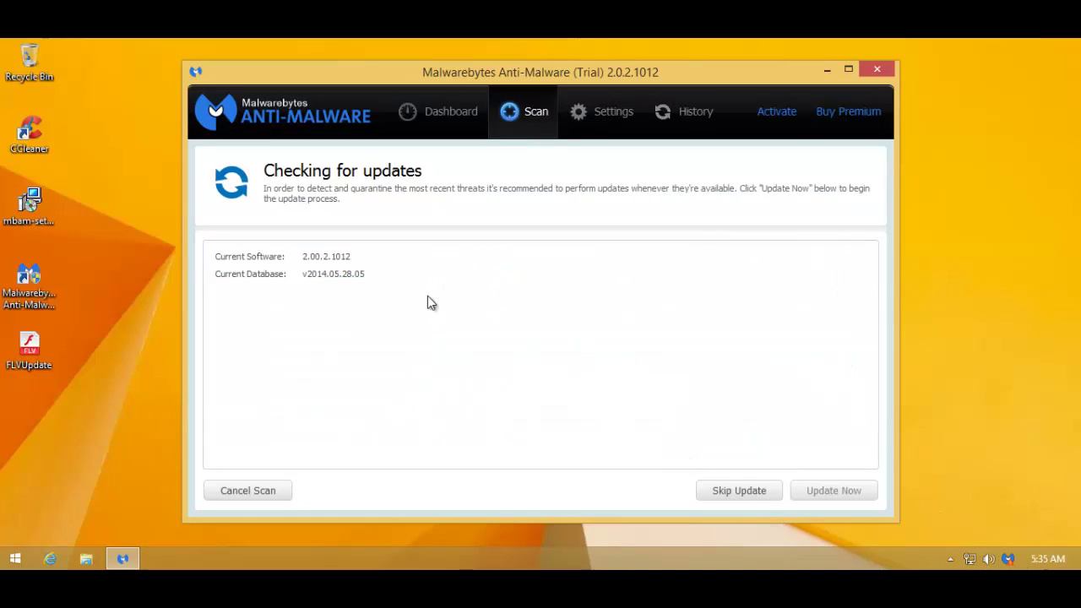
click(432, 111)
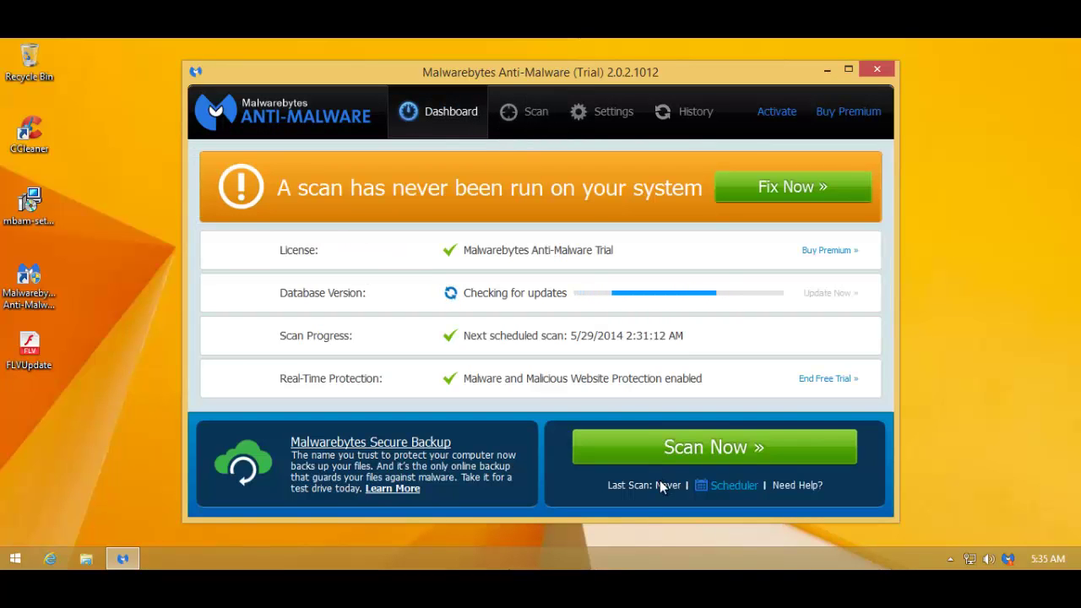
Start a scan in Malwarebytes Anti-Malware and minimize its window once the scan has finished to uncover the VirusTotal report
click(643, 444)
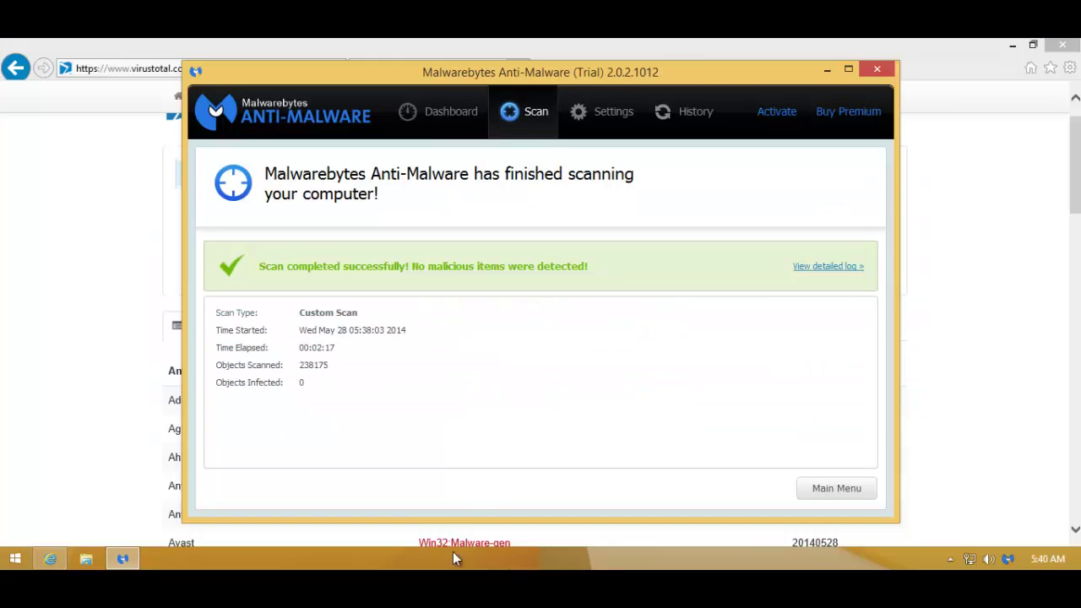
drag(539, 74, 627, 55)
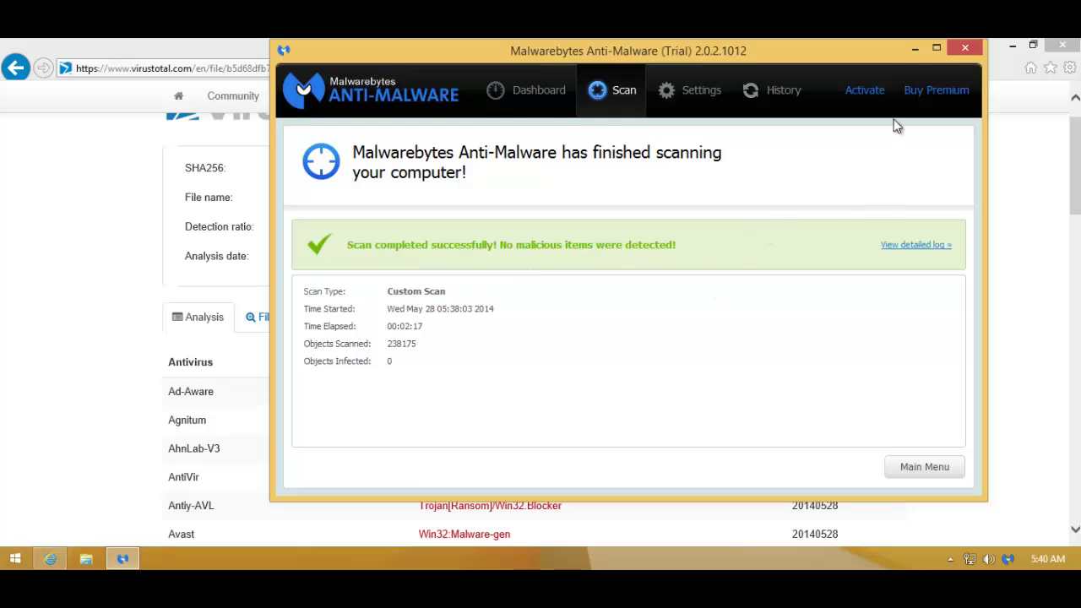
click(914, 48)
Examine the VirusTotal report summary for FLVUpdate.exe, including the file name and detection ratio
scroll(514, 278, down, 4)
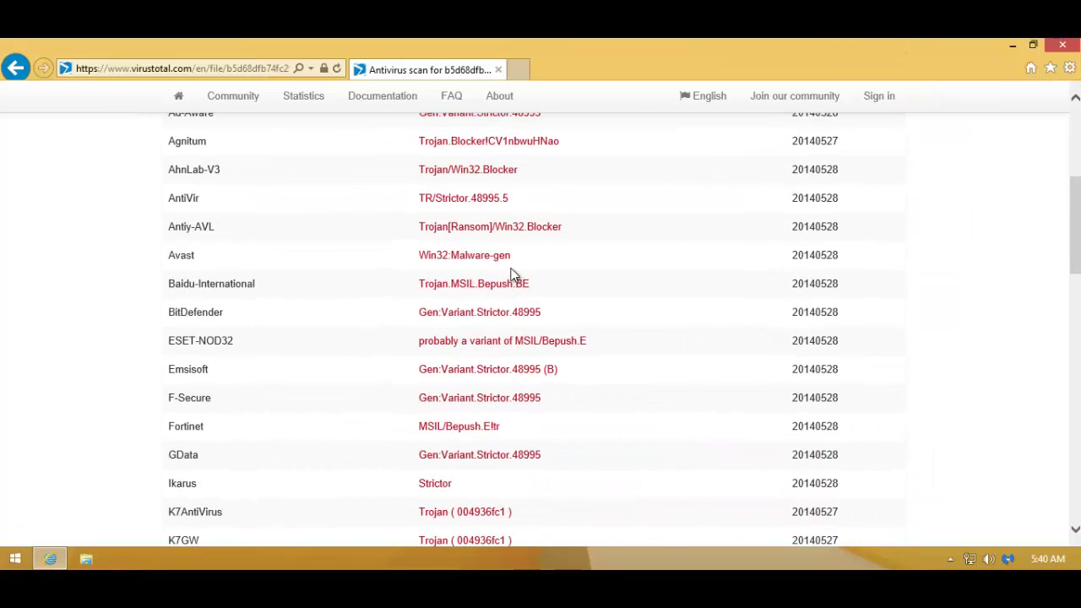
scroll(512, 274, up, 4)
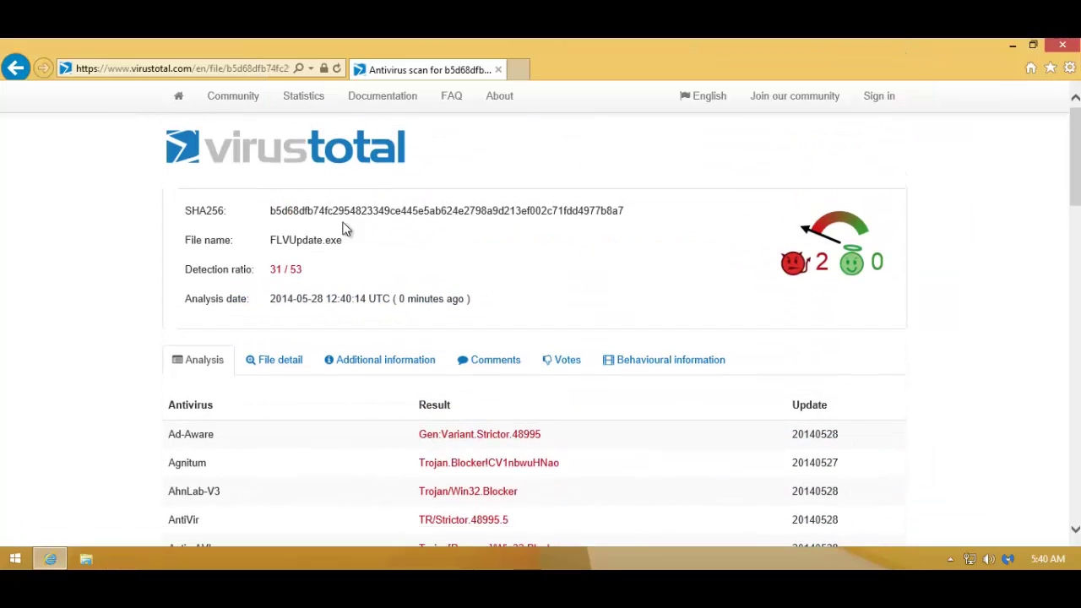
scroll(316, 273, down, 1)
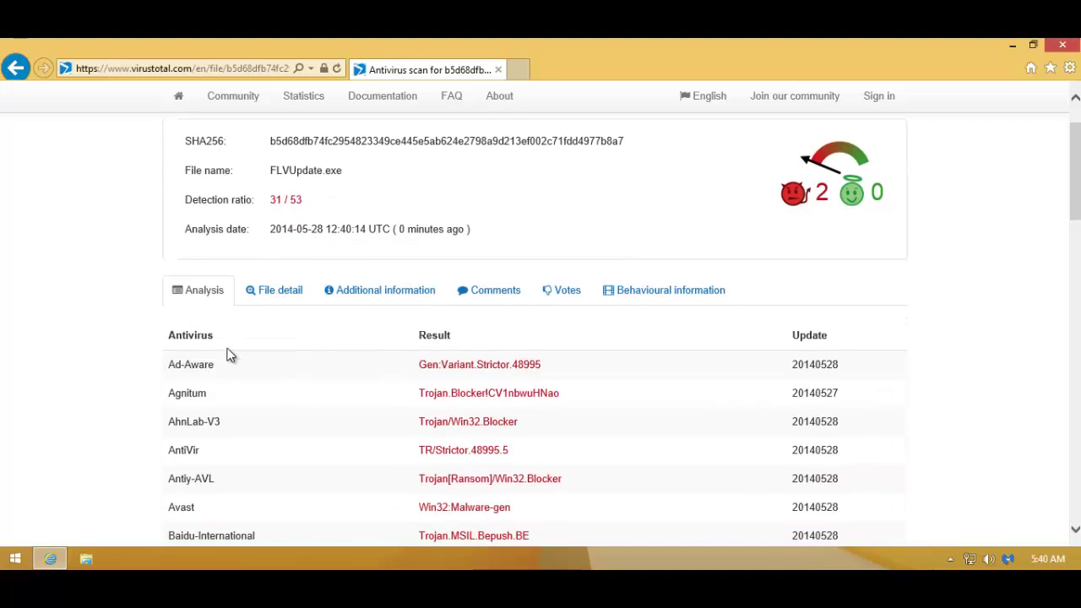
scroll(225, 376, down, 2)
scroll(234, 306, up, 2)
drag(269, 199, 305, 205)
click(290, 268)
Read through the VirusTotal results of all antivirus engines, check the Malwarebytes entry, and close the browser
scroll(313, 254, down, 7)
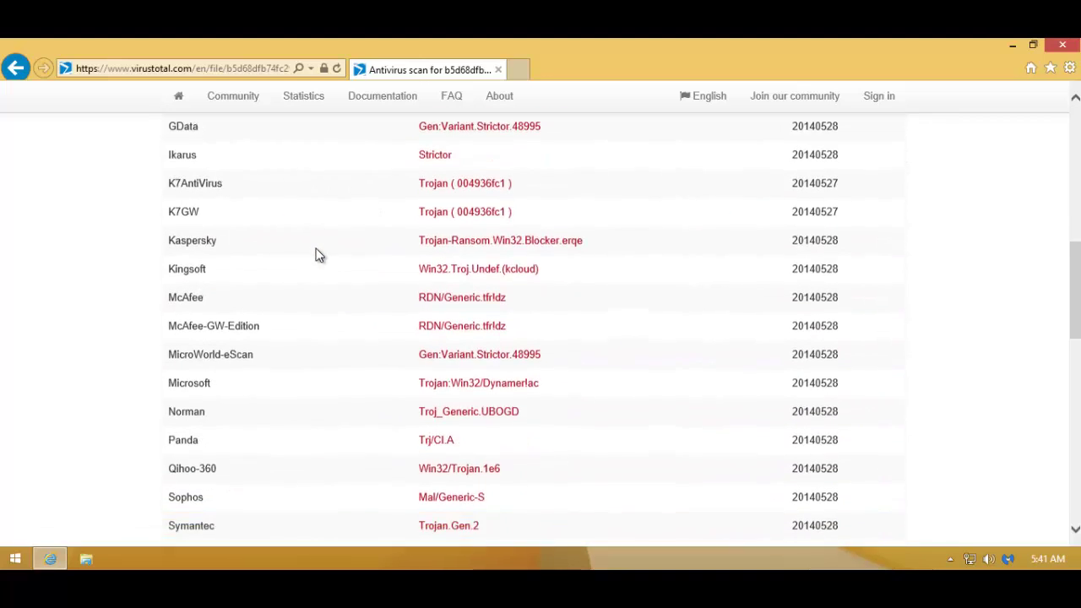
scroll(319, 255, down, 5)
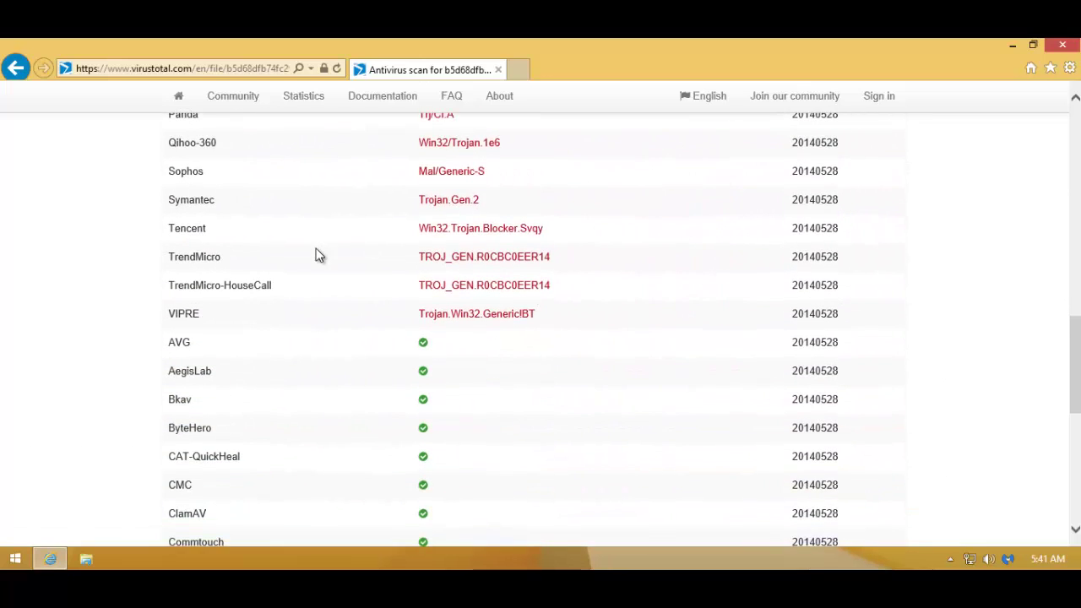
scroll(318, 255, down, 7)
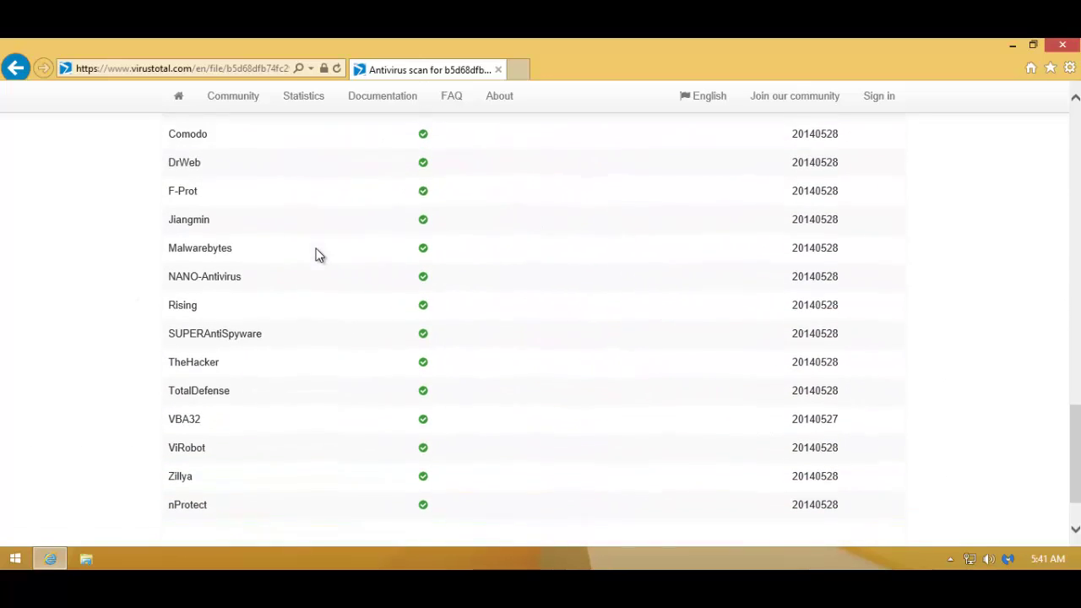
scroll(318, 255, down, 1)
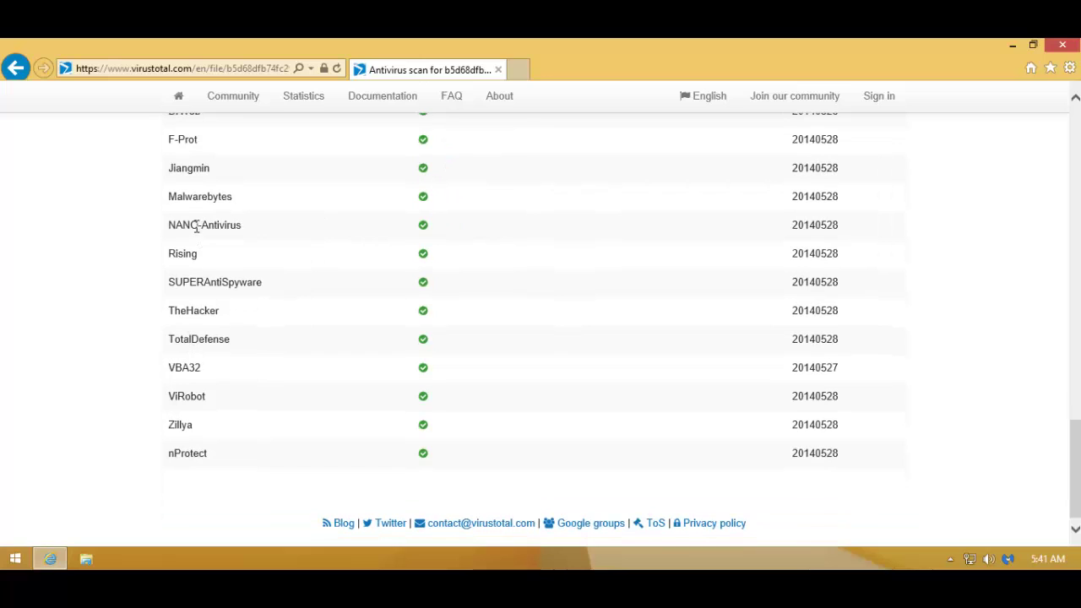
drag(226, 195, 138, 211)
click(135, 253)
scroll(159, 338, up, 2)
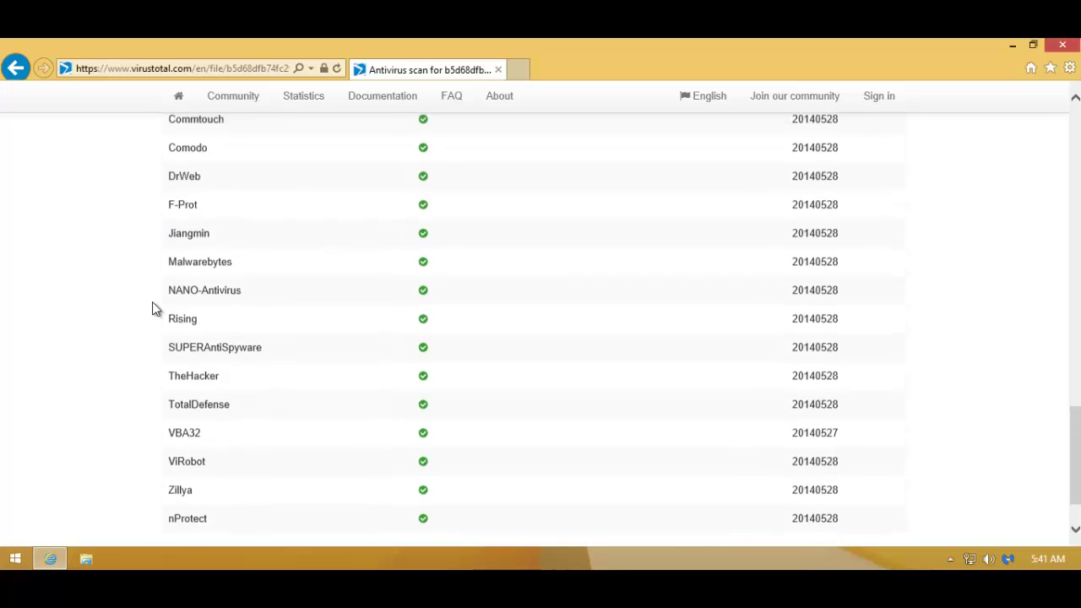
scroll(223, 372, up, 1)
scroll(215, 300, up, 5)
scroll(216, 300, up, 10)
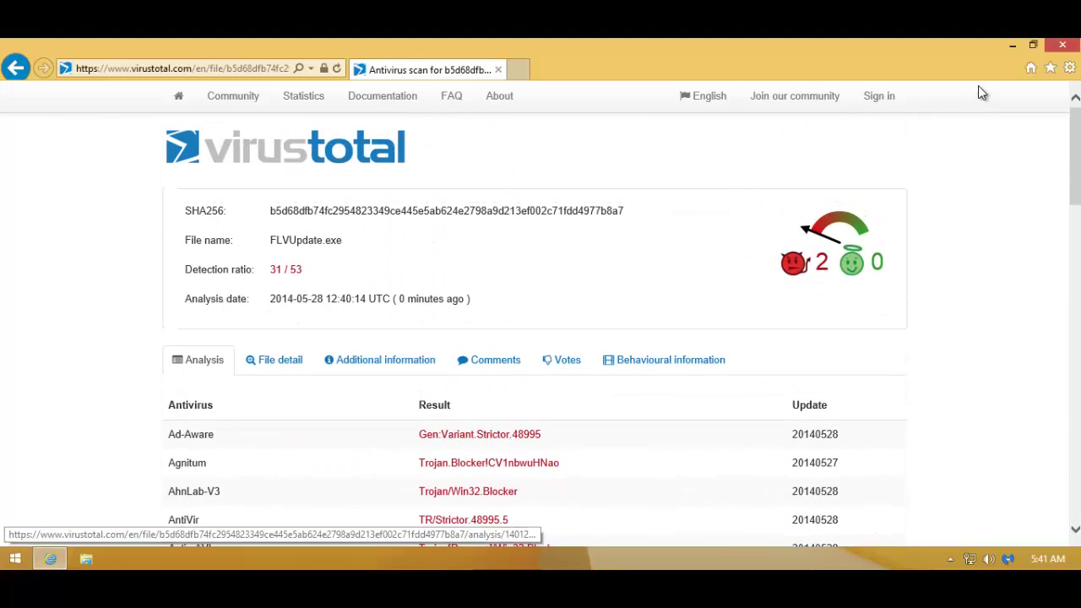
click(1062, 44)
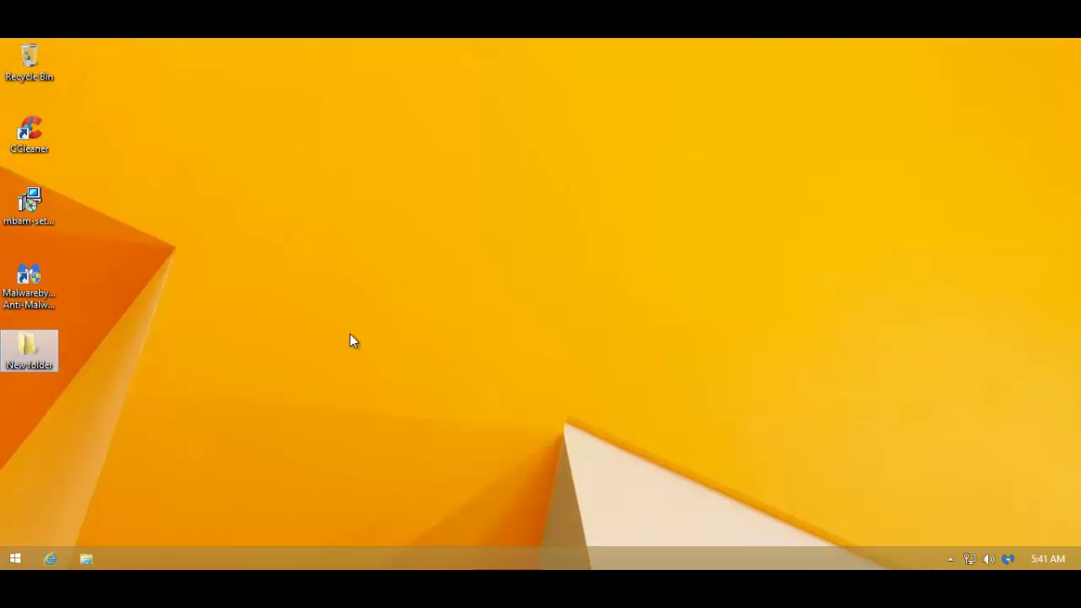
Reopen Malwarebytes Anti-Malware and reposition its window near the middle of the desktop
double_click(1008, 555)
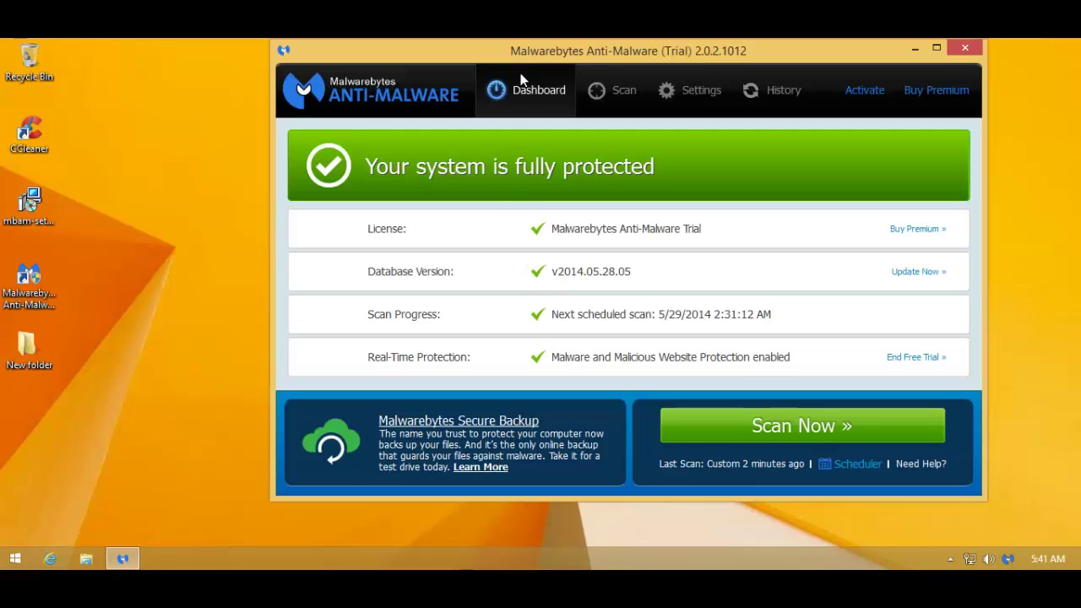
drag(537, 58, 400, 73)
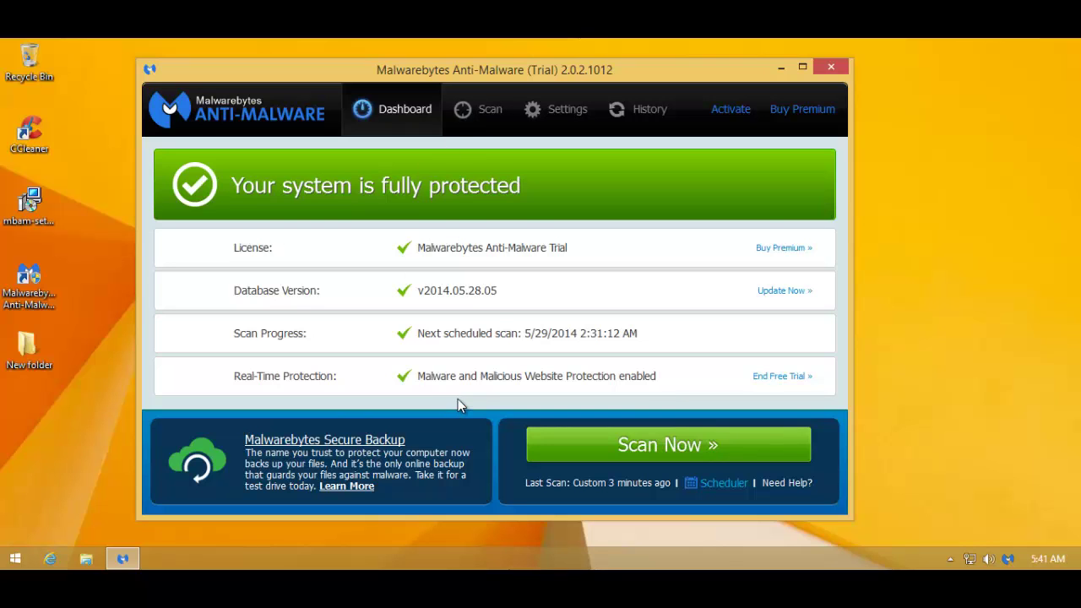
drag(585, 76, 635, 75)
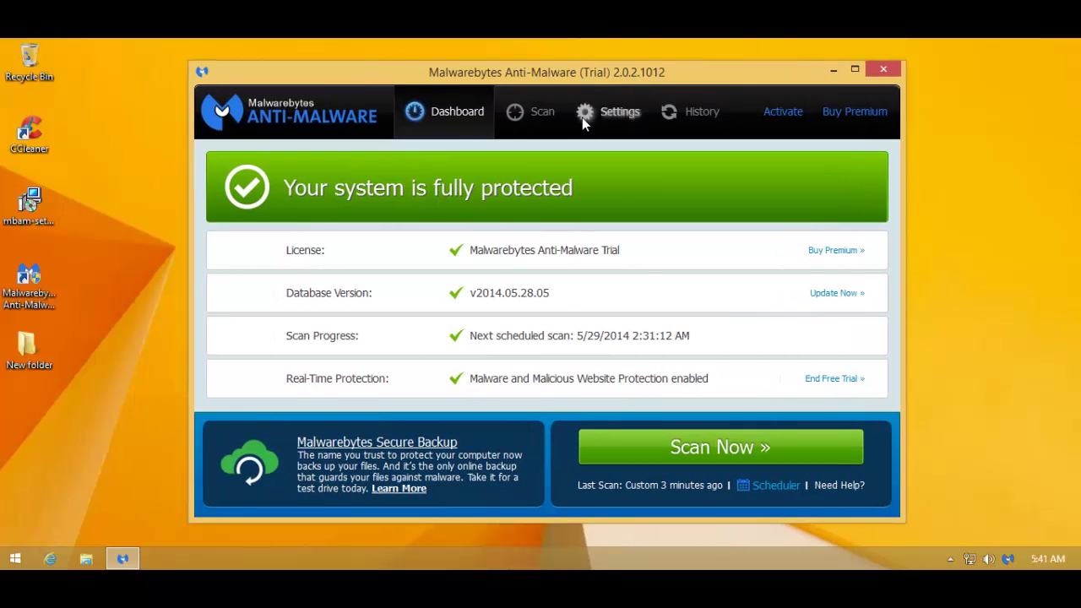
Review the completed custom scan's summary in Malwarebytes and return to the dashboard
click(525, 117)
click(490, 113)
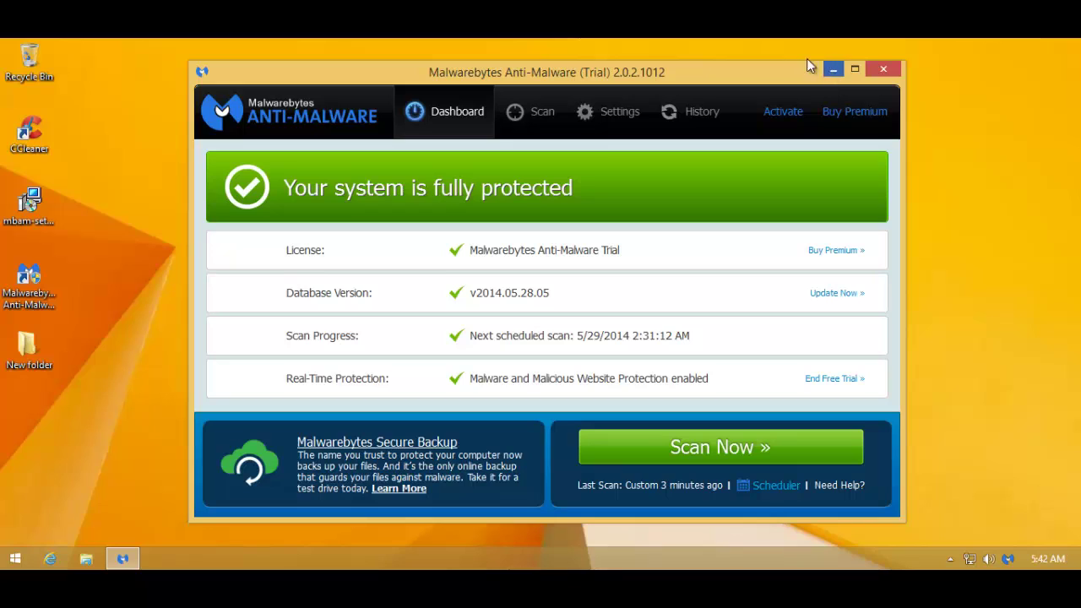
click(550, 118)
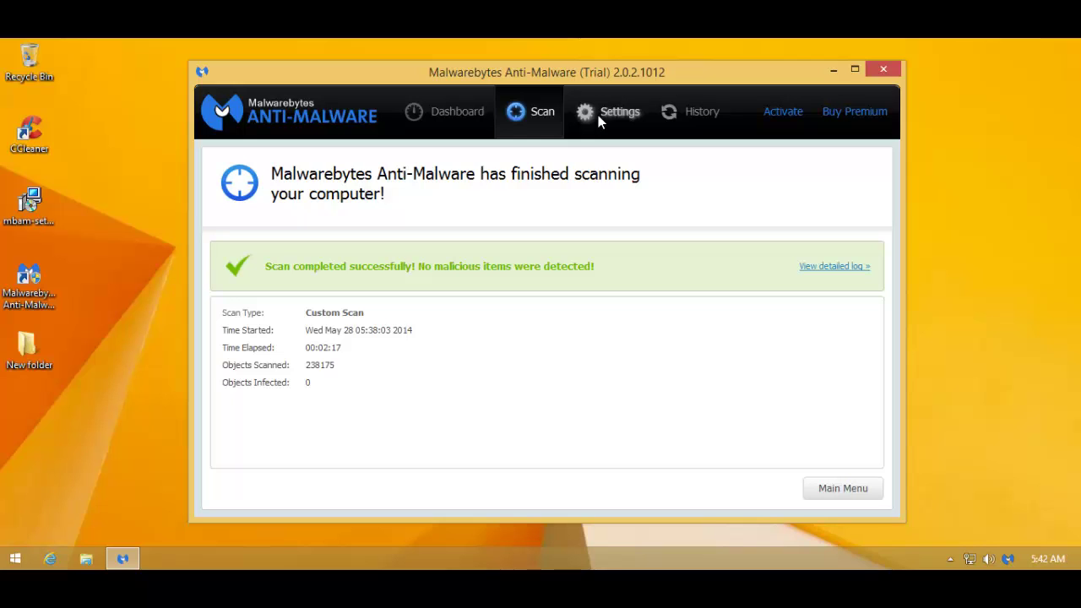
click(447, 112)
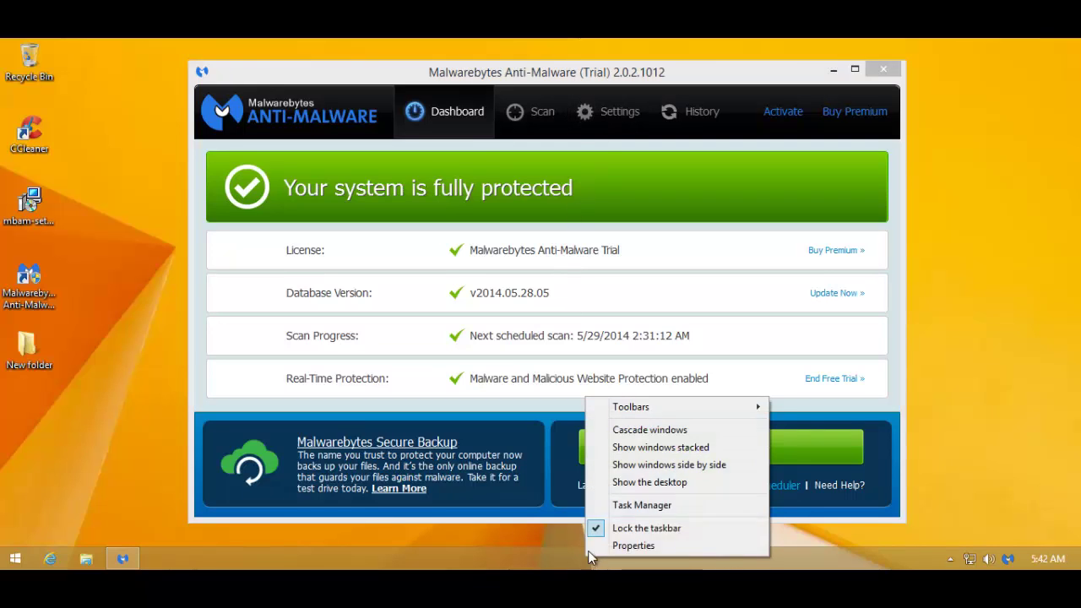
Open Task Manager, inspect the CPU and memory use of the Malwarebytes Anti-Malware processes, and close it
click(600, 507)
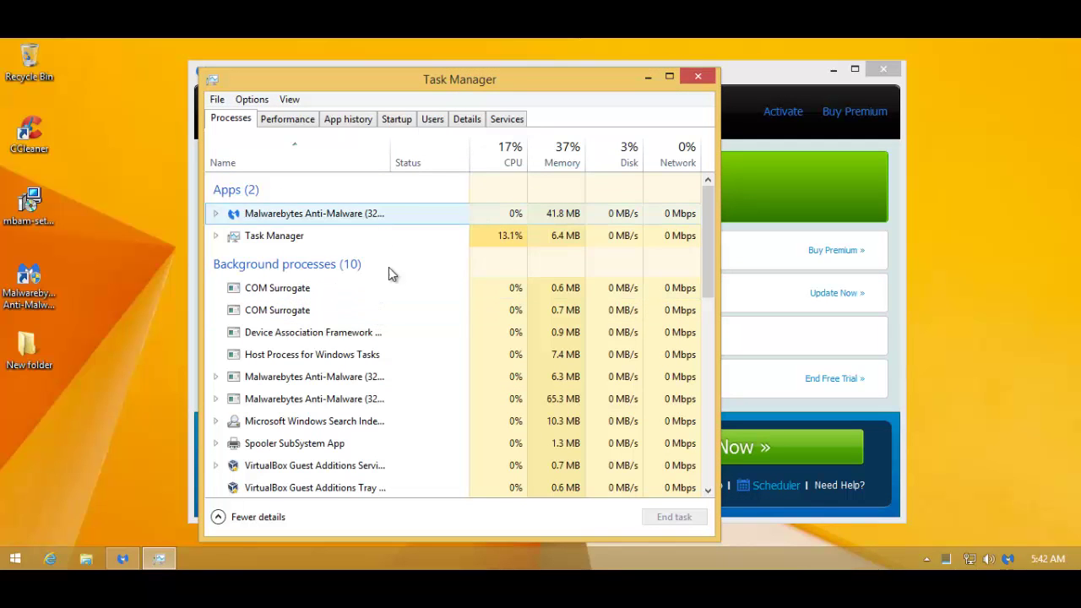
click(512, 213)
click(699, 76)
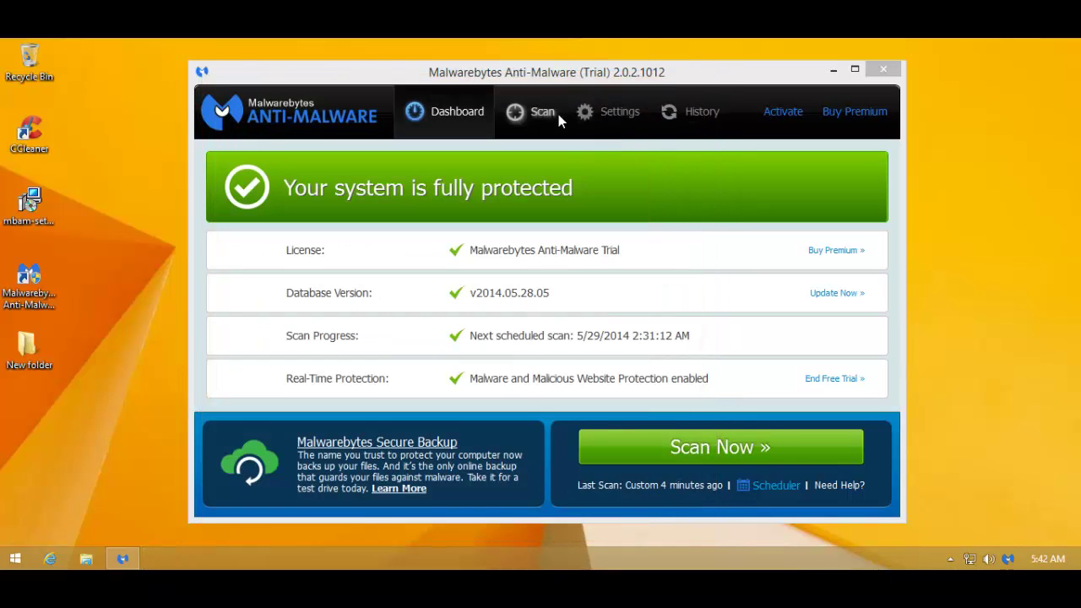